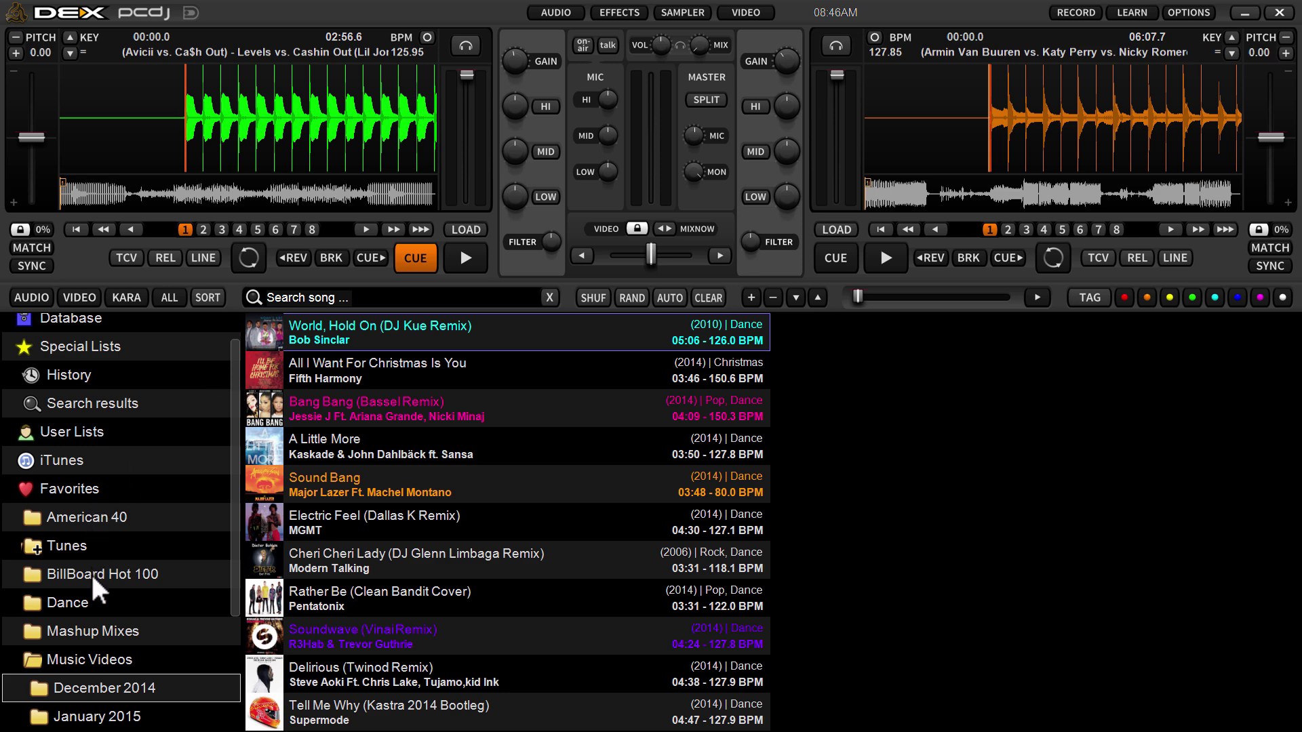
Step: Create a new user playlist under User Lists named 'Ryan's Party'
click(384, 357)
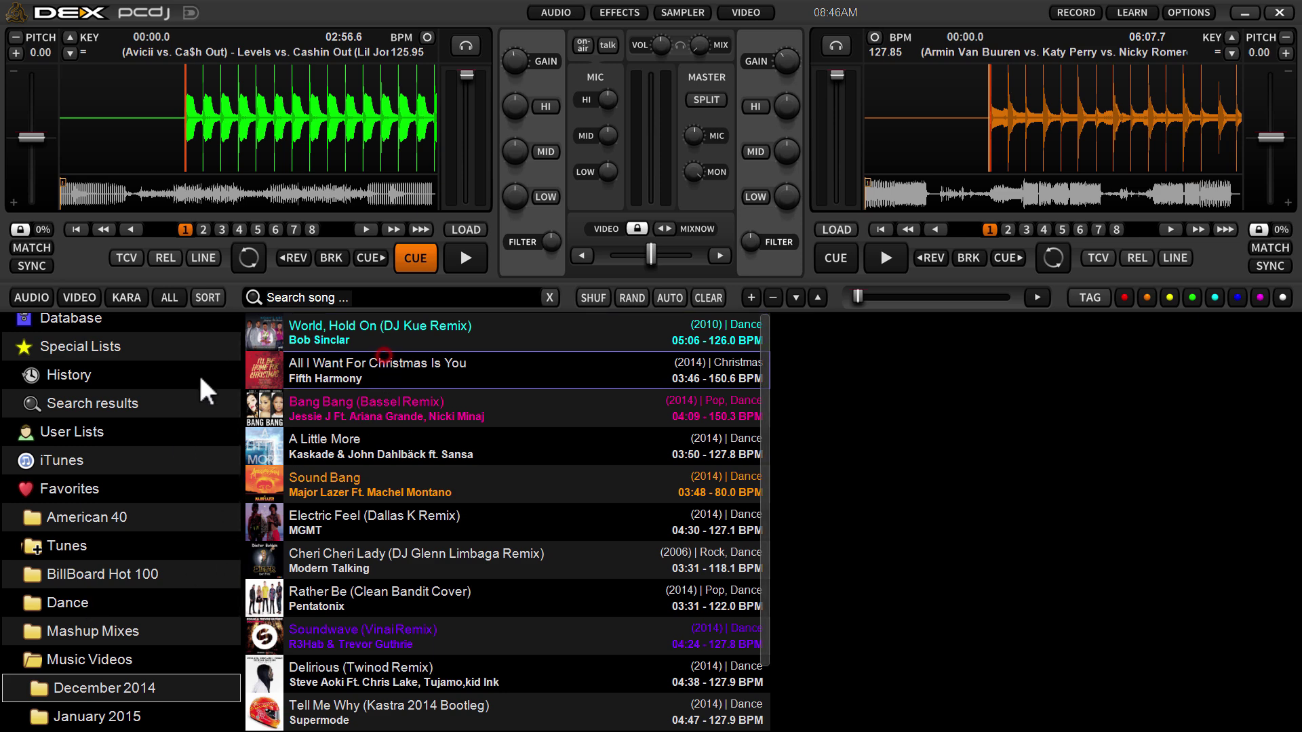
click(358, 326)
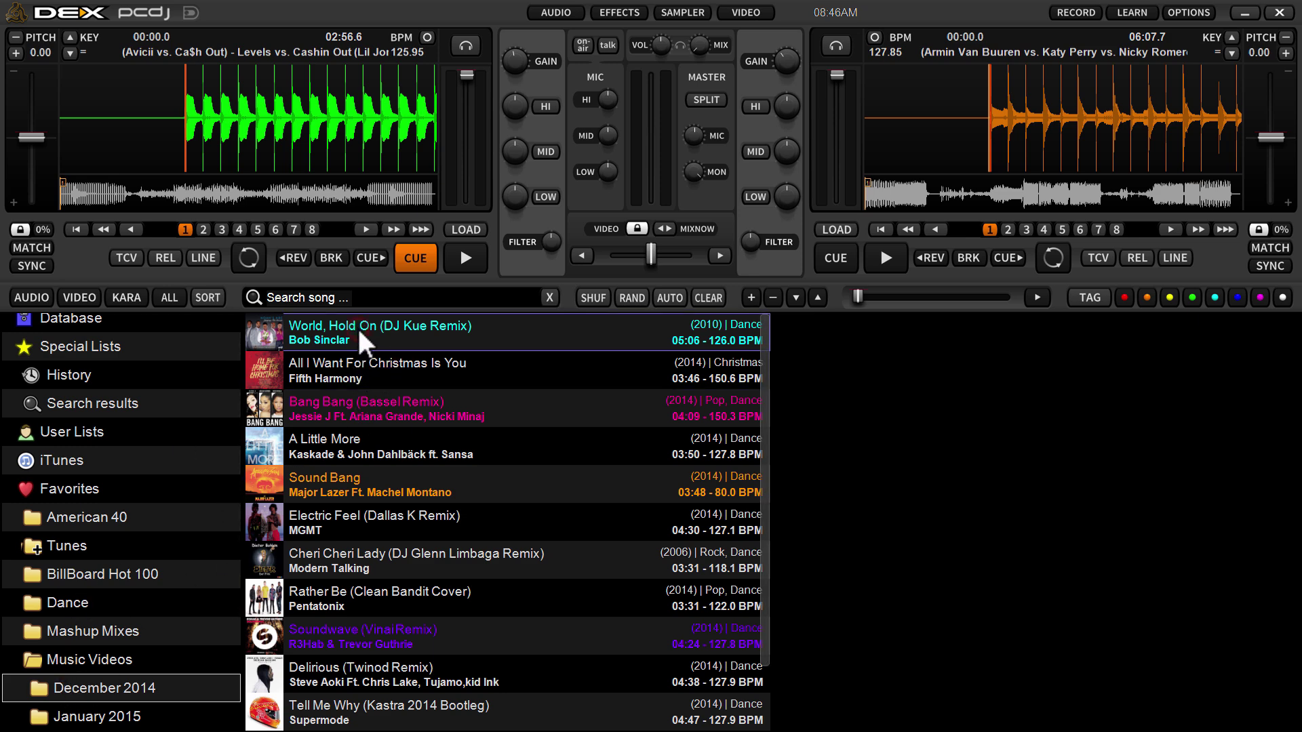
right_click(75, 427)
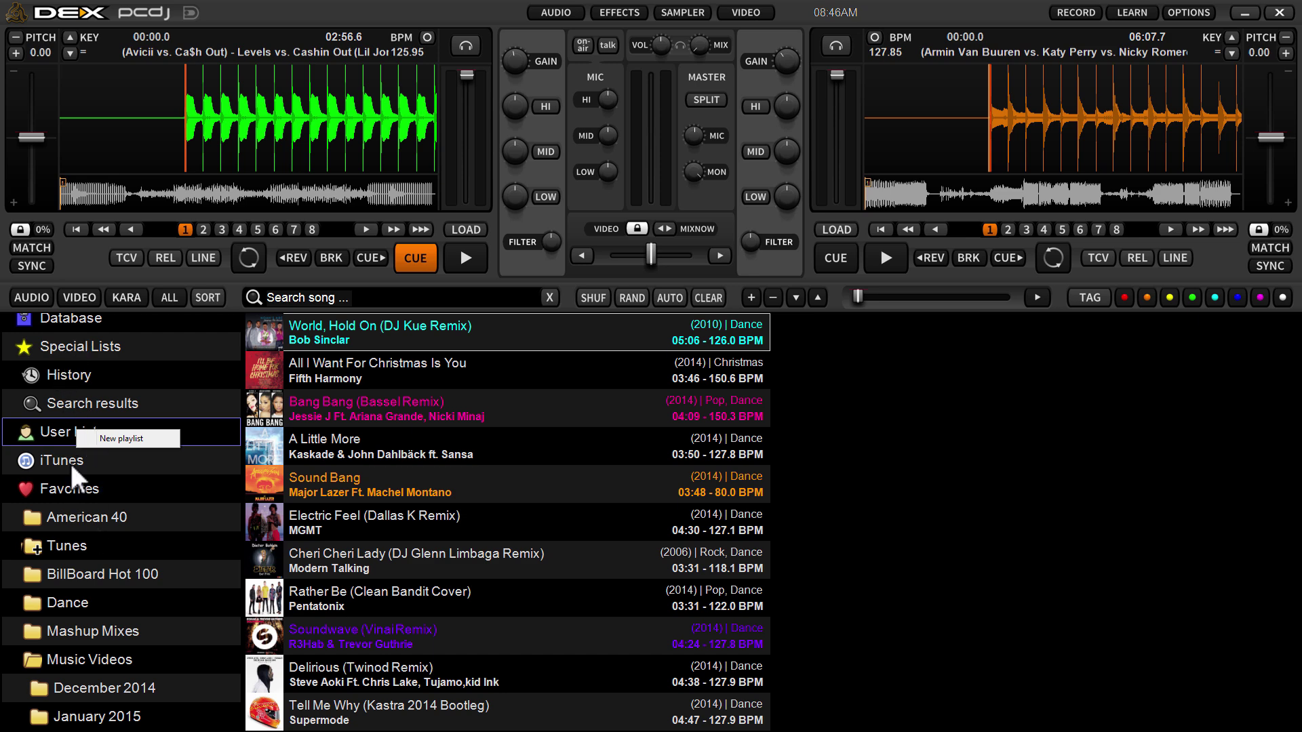
click(111, 440)
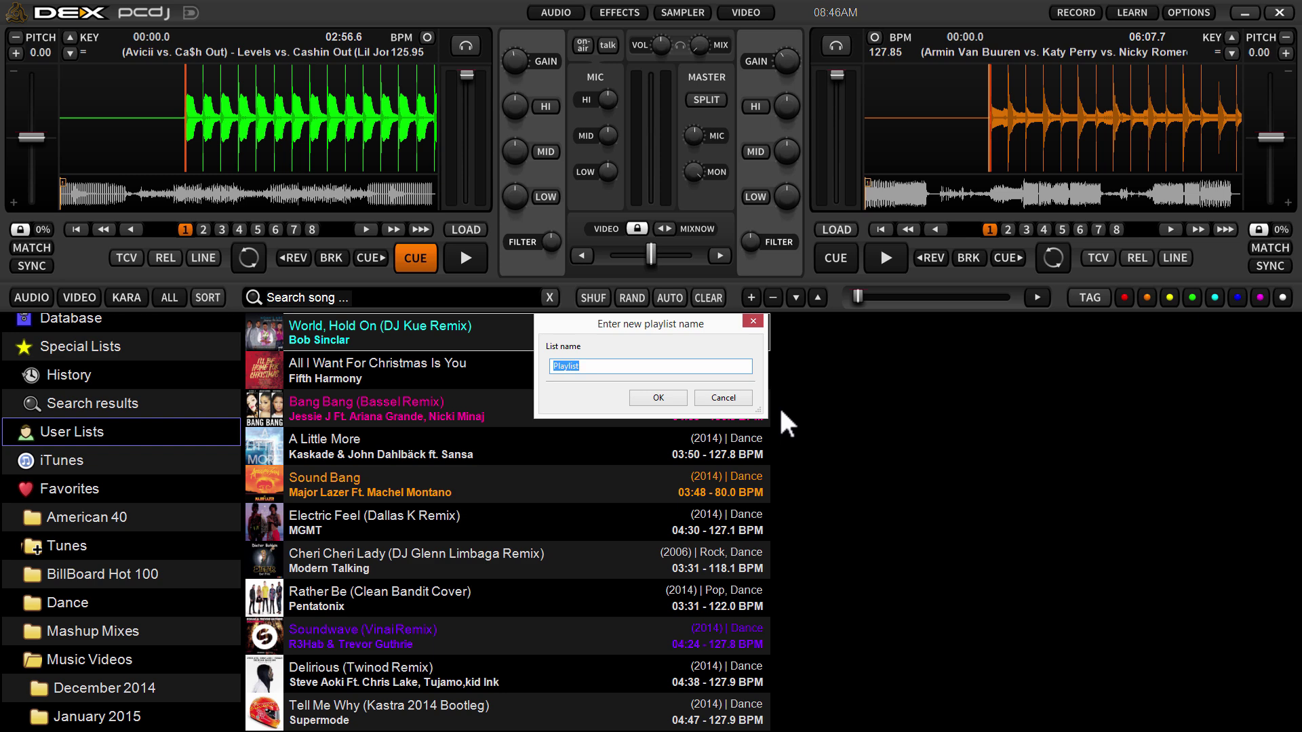
text(Ryan's Party)
key(Return)
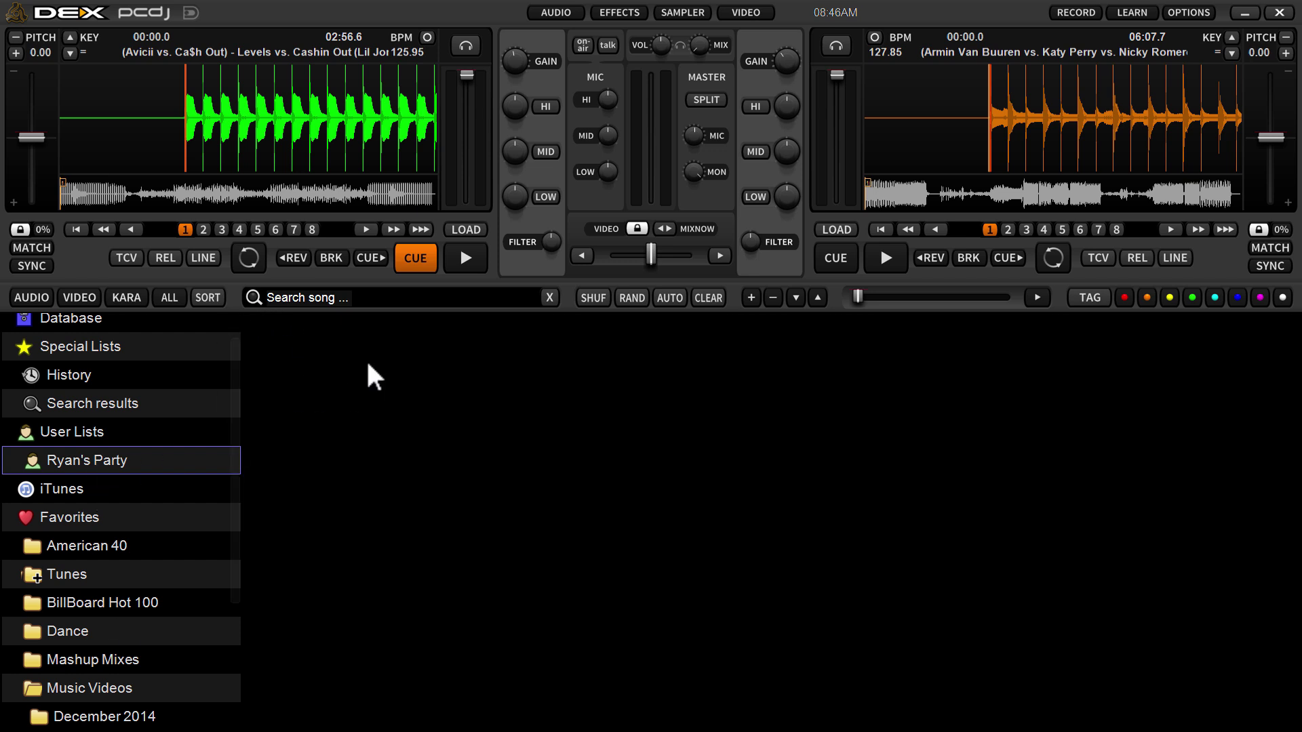
Step: From December 2014, add All I Want For Christmas Is You, A Little More, Cheri Cheri Lady, Rather Be, Delirious
drag(237, 353, 221, 517)
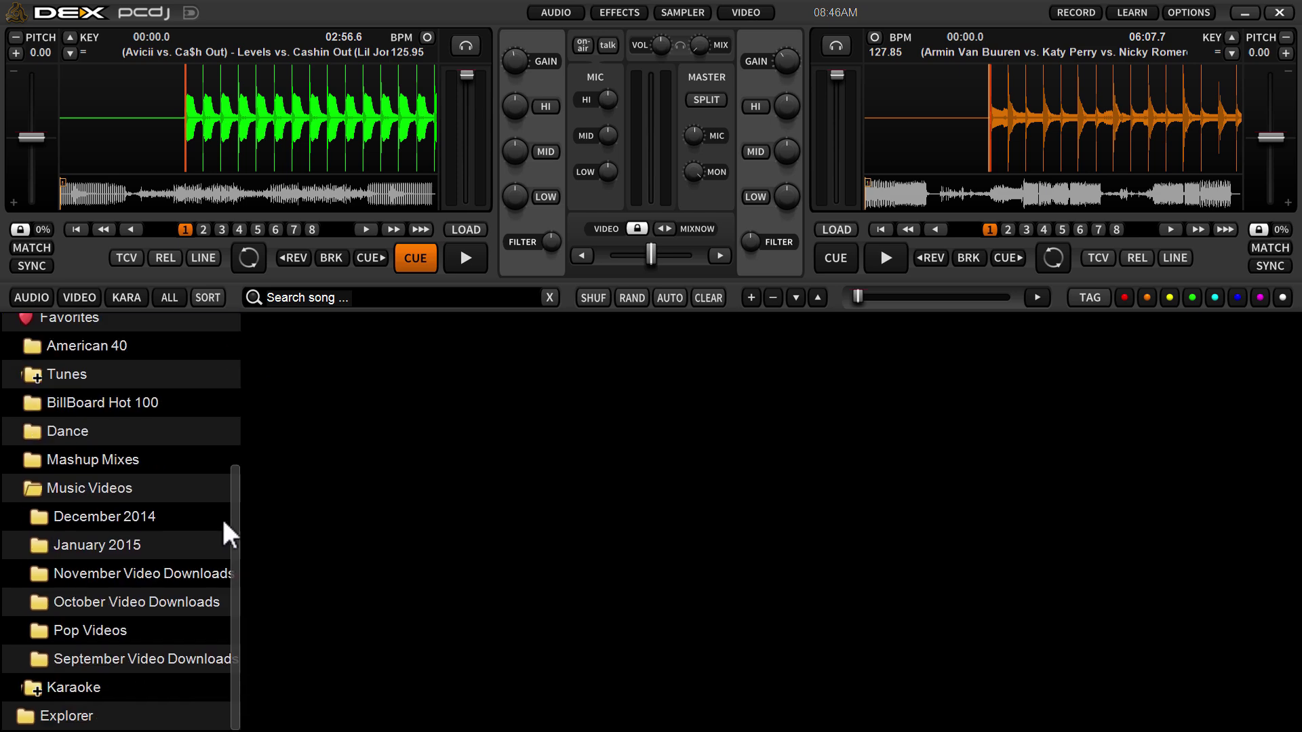
click(86, 513)
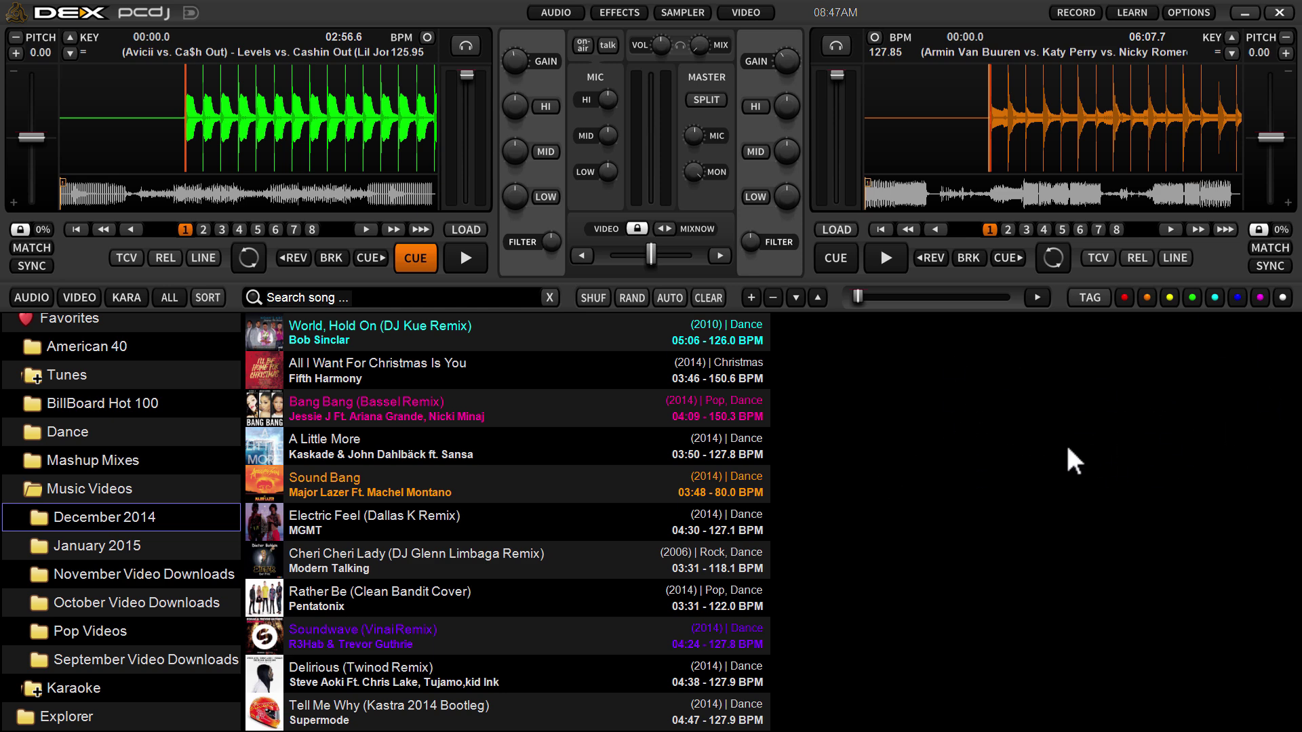
double_click(342, 370)
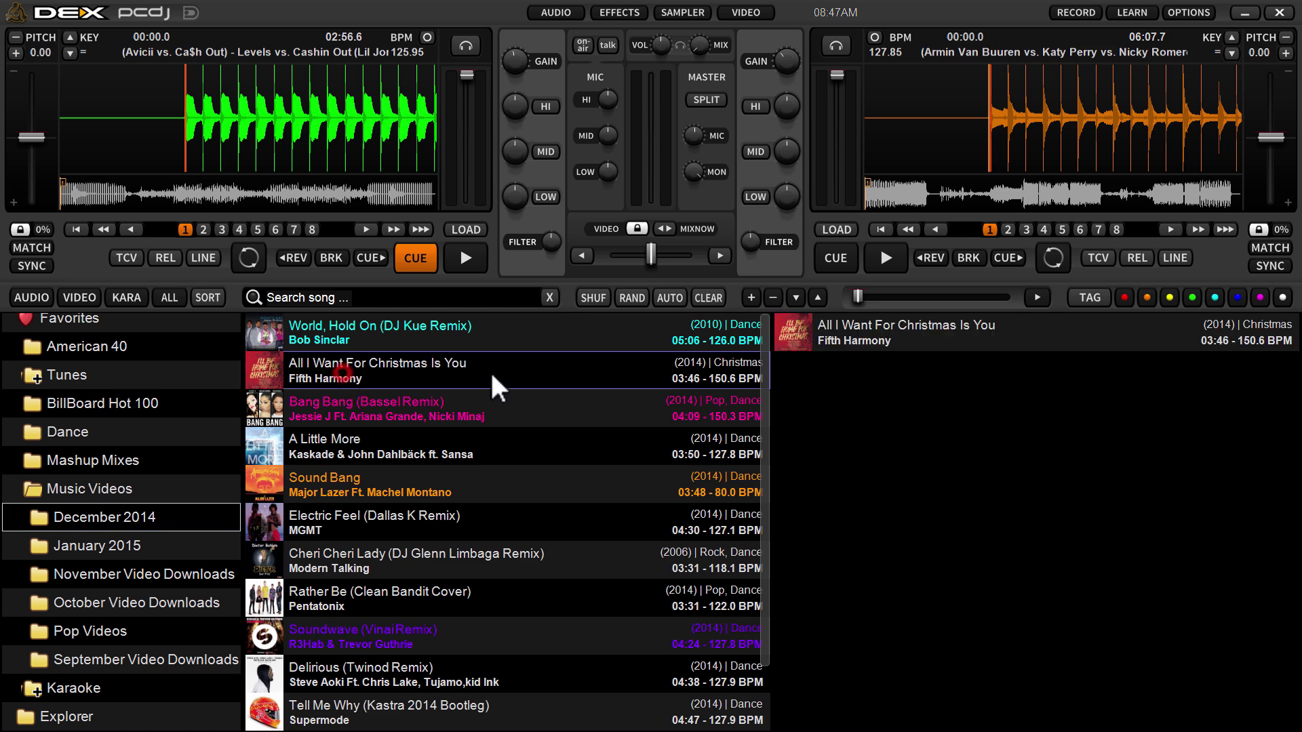
double_click(459, 456)
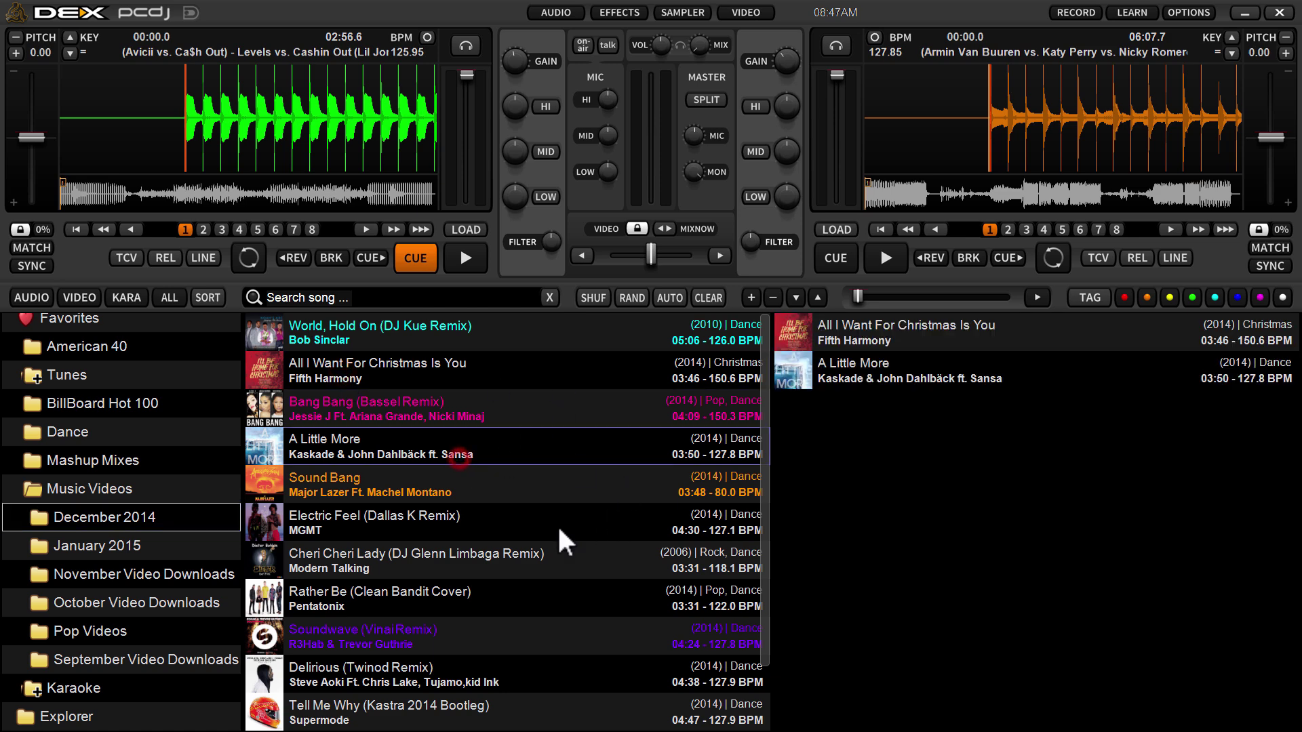
double_click(531, 555)
double_click(541, 603)
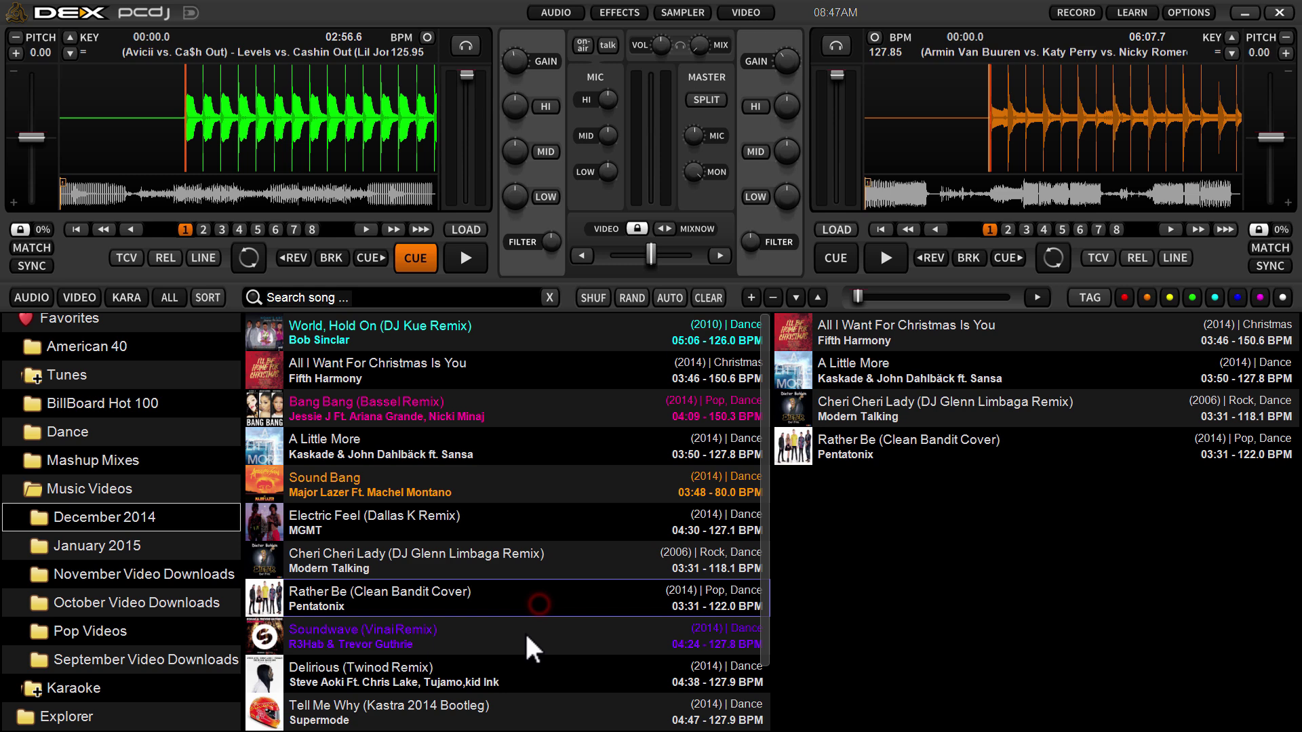
double_click(521, 678)
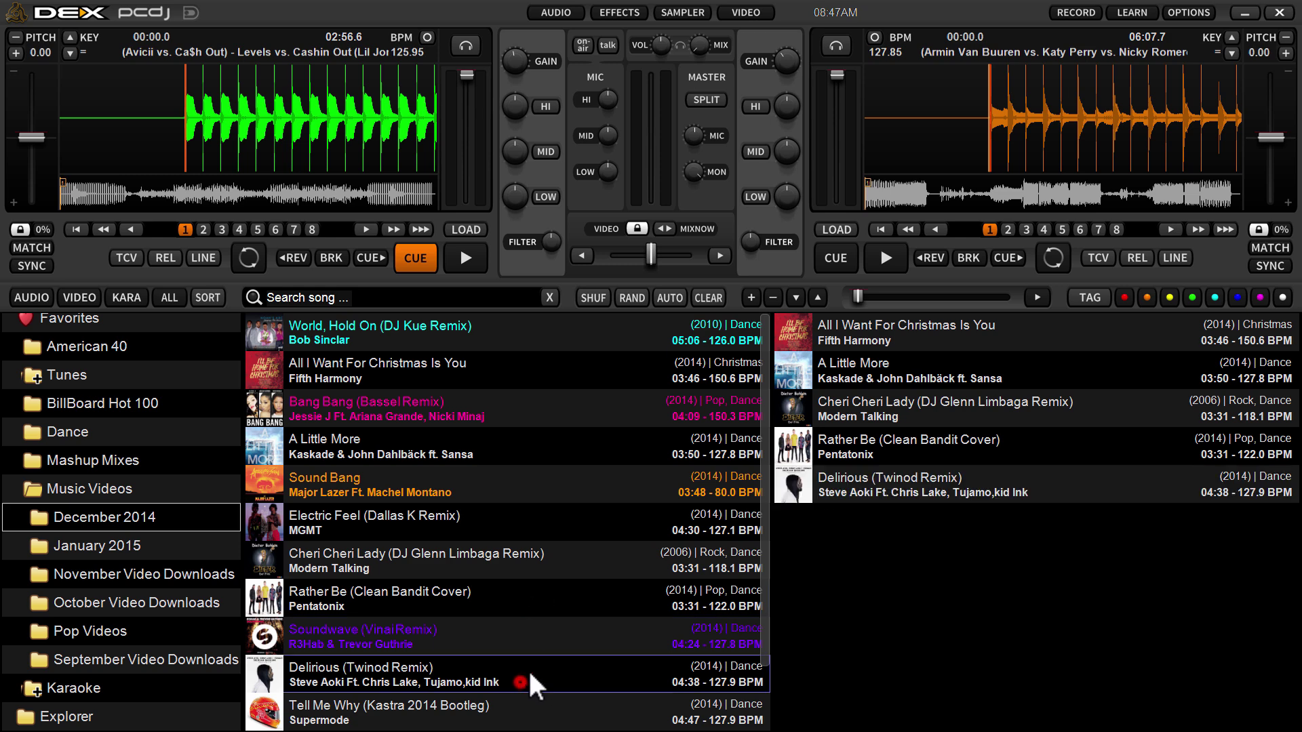
Step: Add Tell Me Why, delete its duplicate, then add Sound Bang and Shake It Off
click(413, 442)
double_click(459, 712)
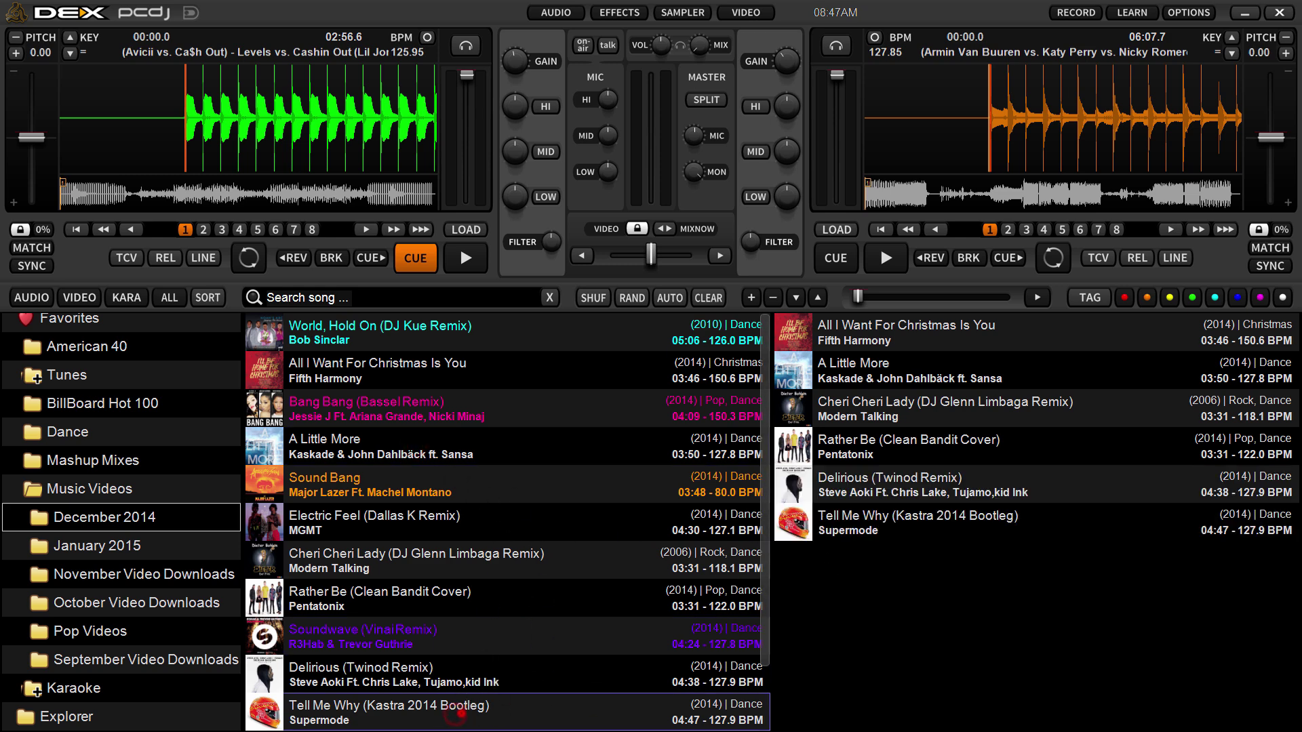
double_click(461, 713)
click(844, 562)
key(Delete)
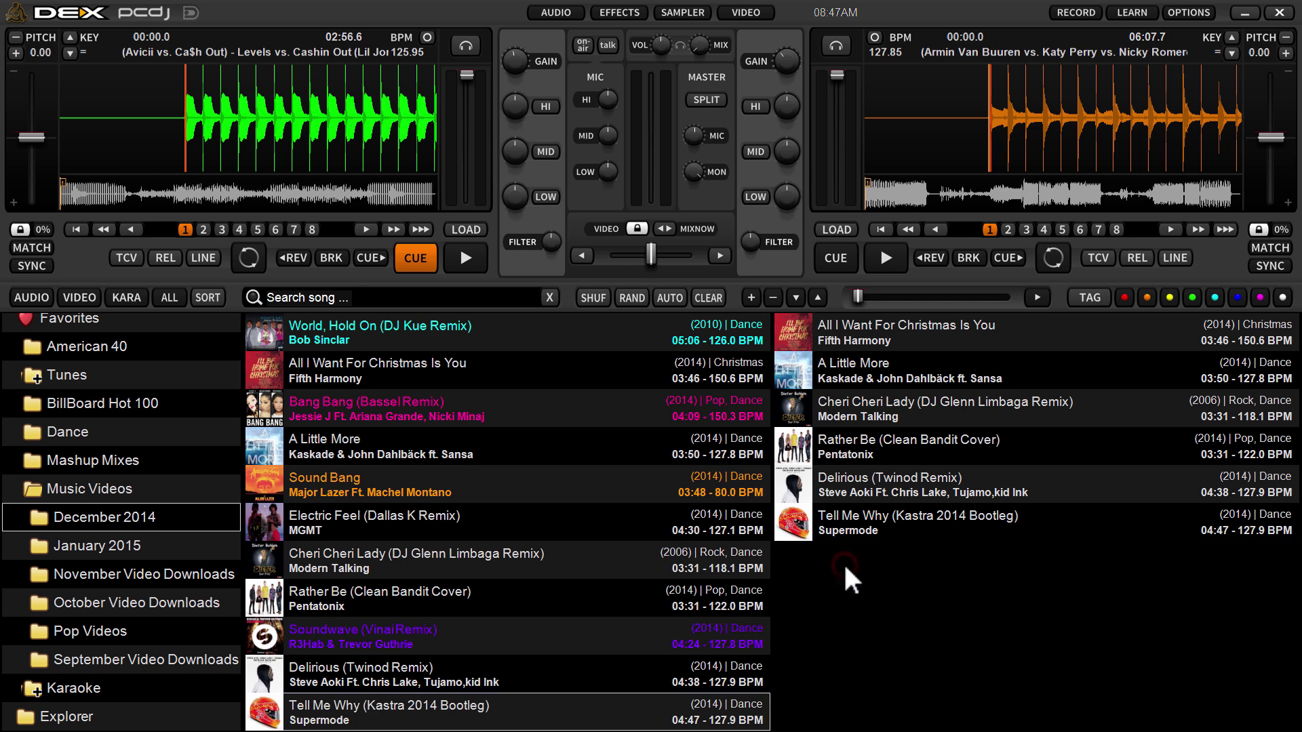
double_click(315, 487)
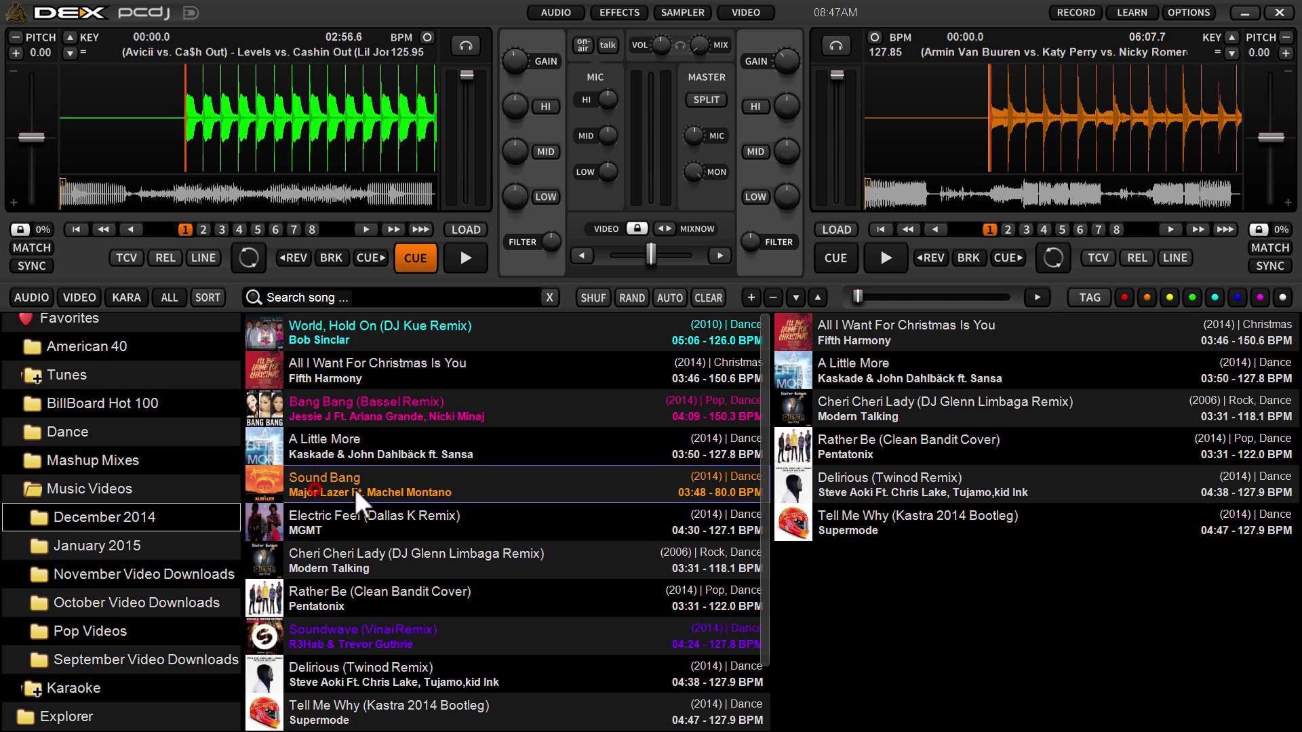
scroll(482, 561, down, 1)
scroll(468, 597, down, 1)
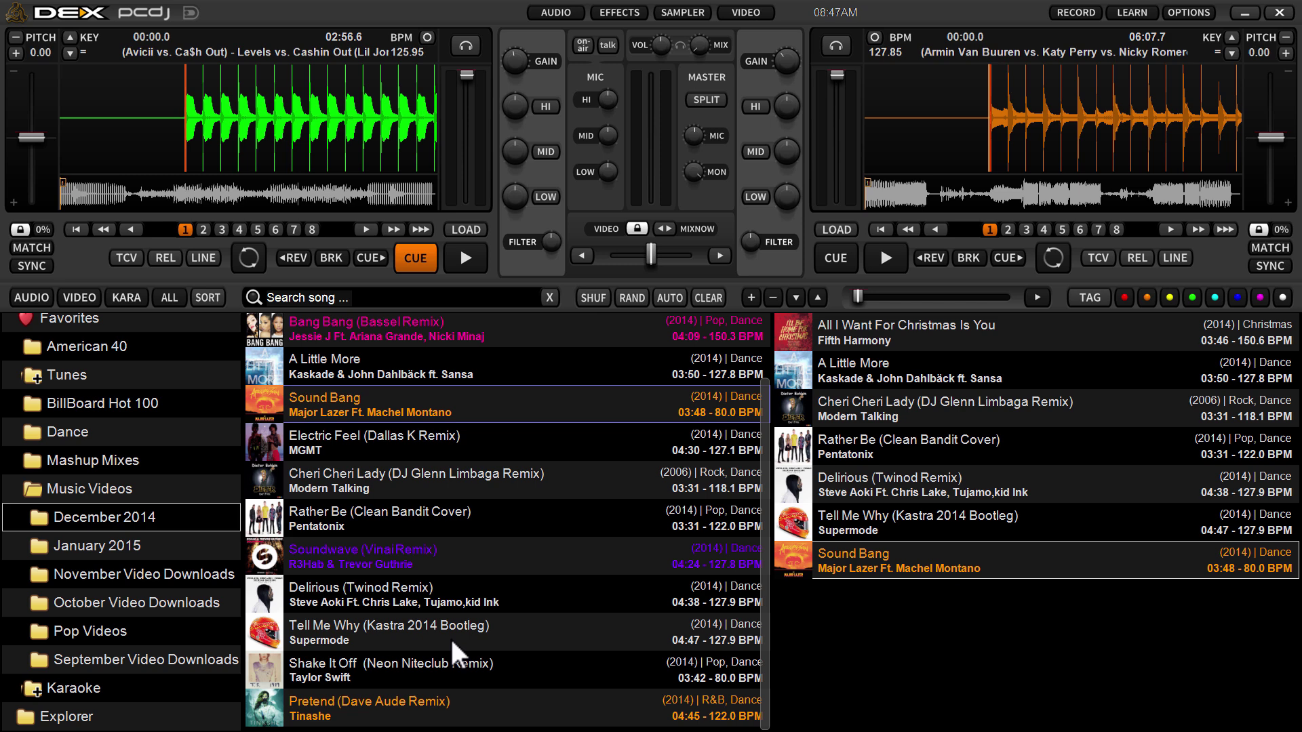
double_click(435, 687)
Step: Search the library for 'b120', replacing the mistyped 'k128'
click(302, 299)
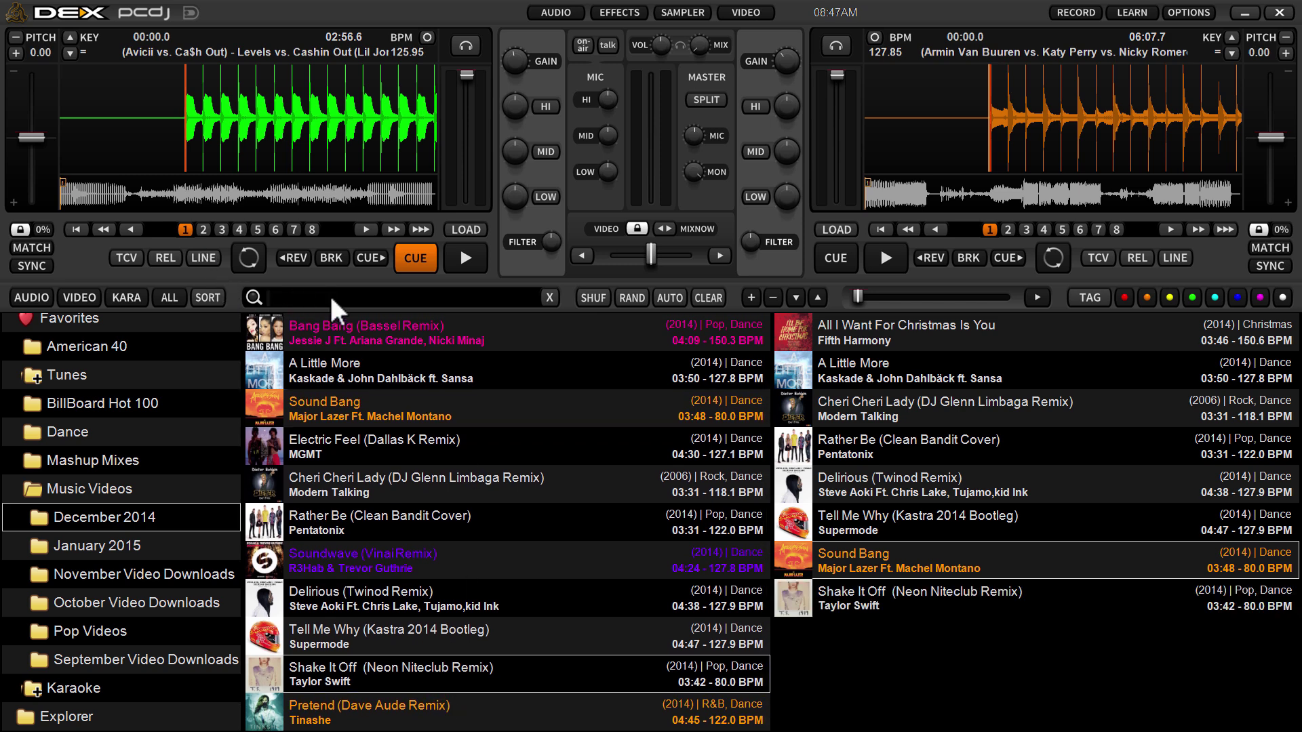
text(k128)
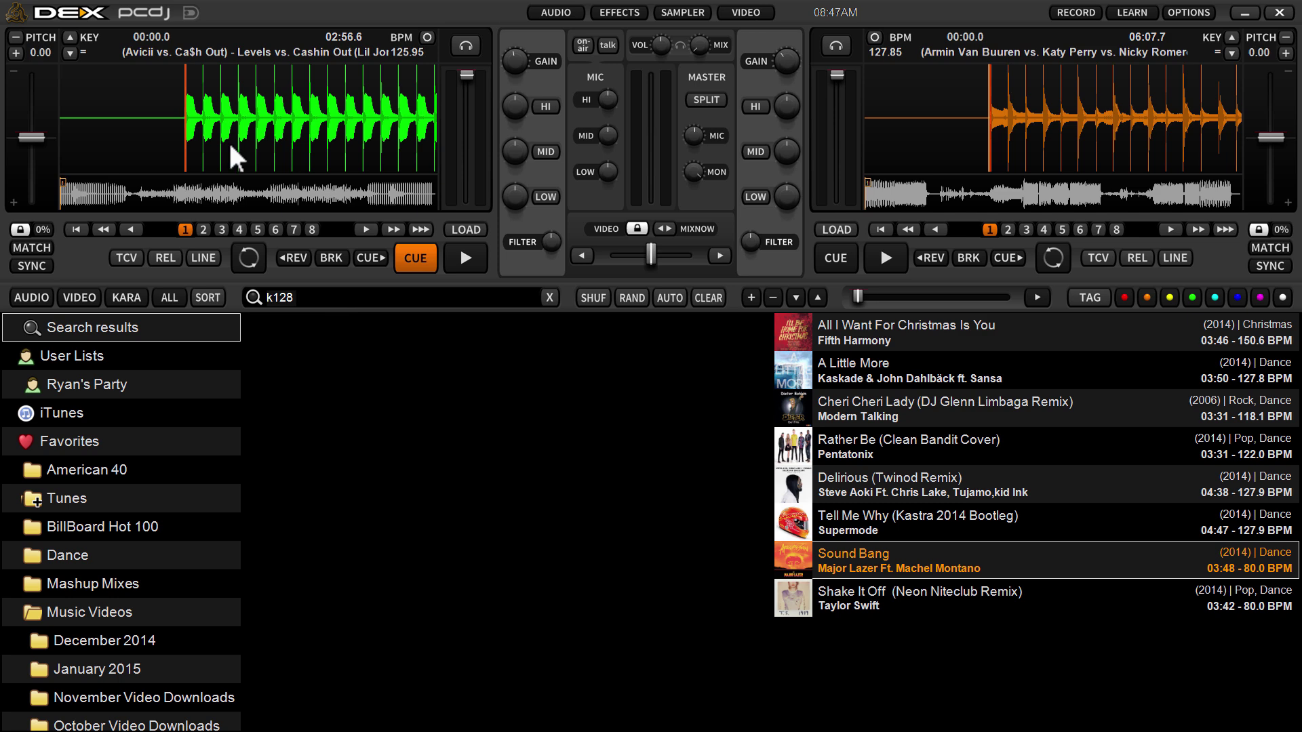
key(BackSpace)
key(BackSpace)
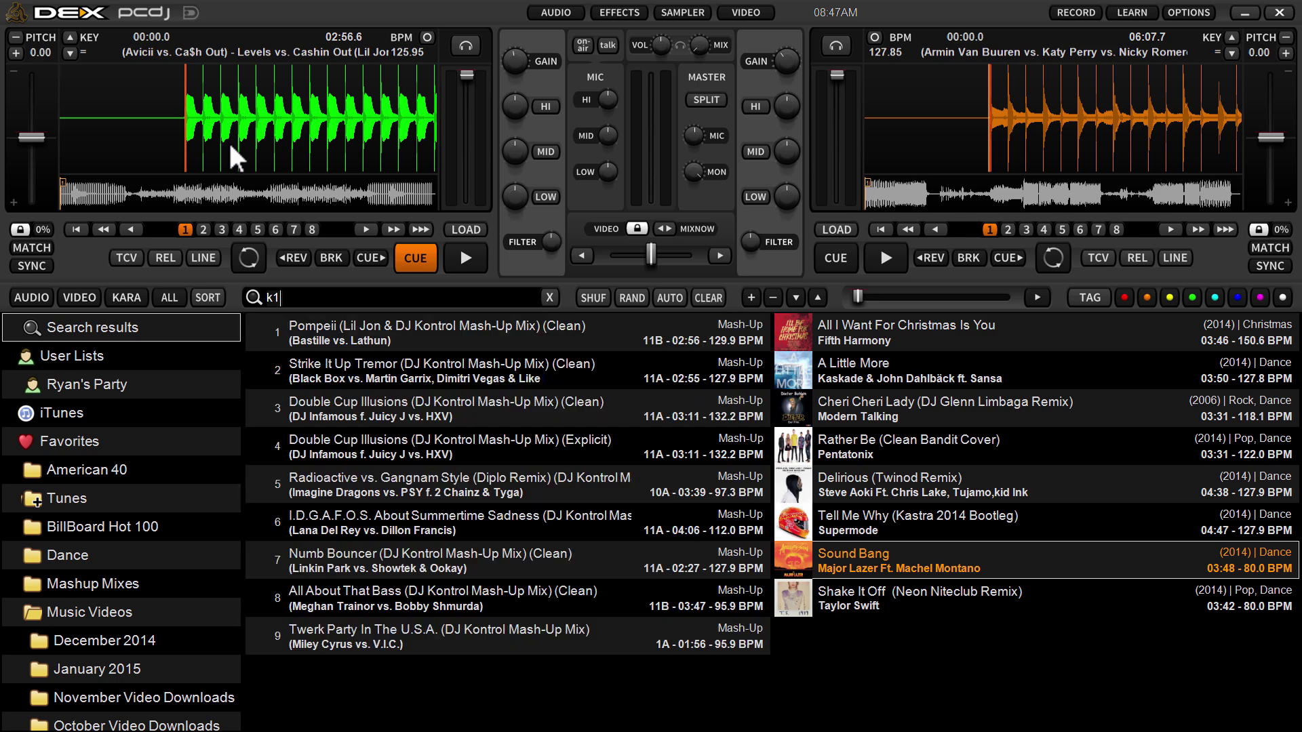
key(BackSpace)
key(BackSpace)
text(b)
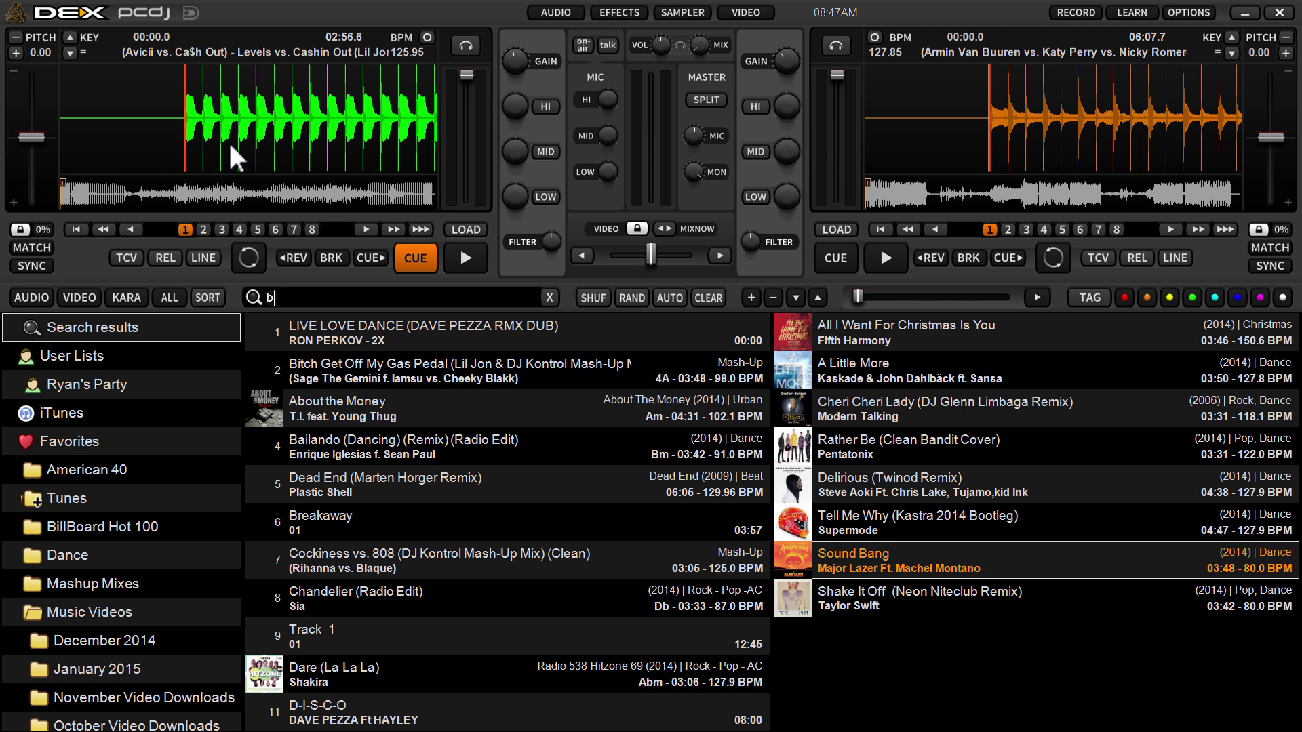
text(120)
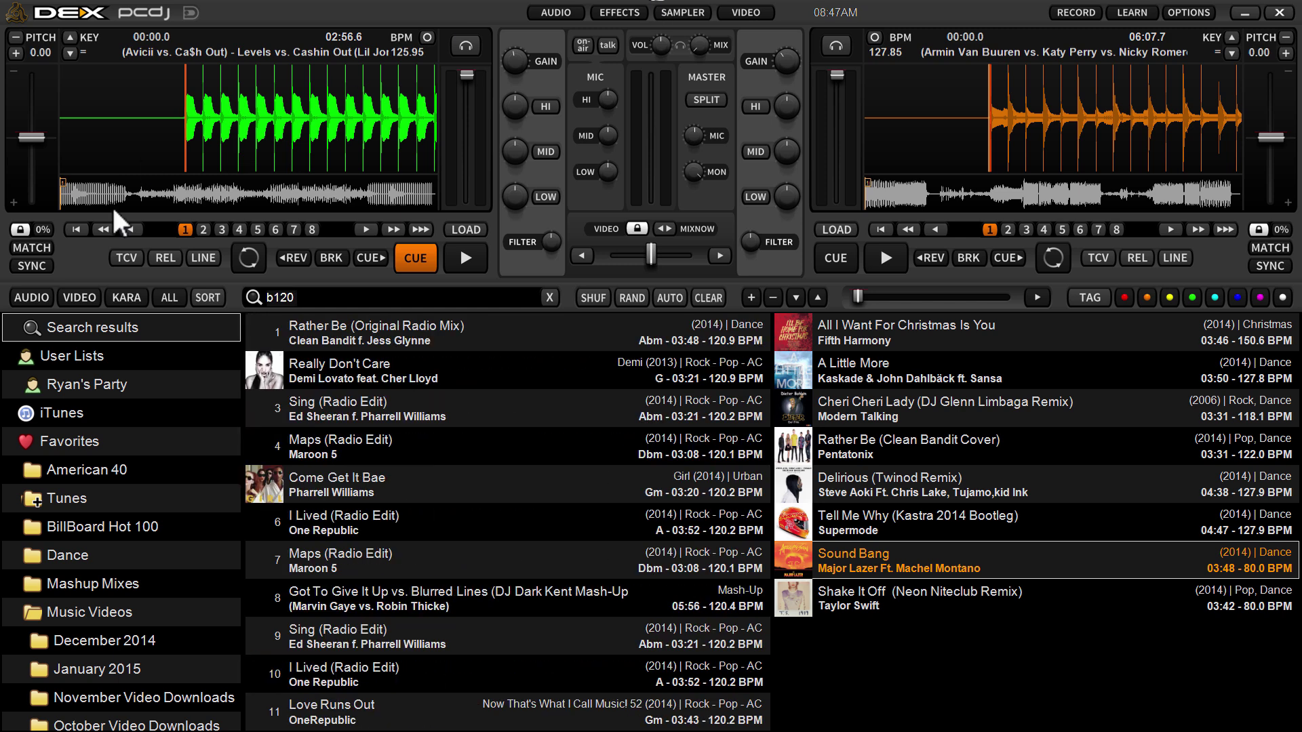
Step: Add Really Don't Care, Come Get It Bae and I Lived (Radio Edit) to the side list
double_click(351, 380)
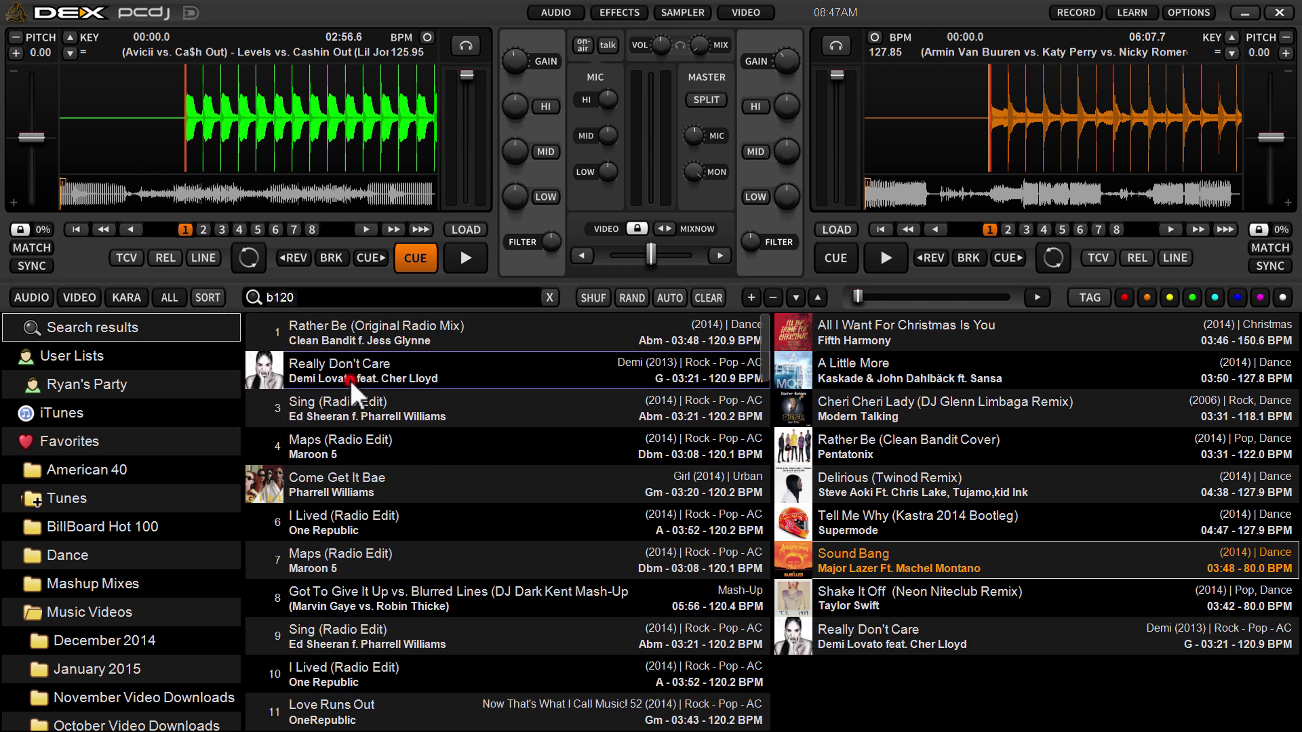
double_click(347, 482)
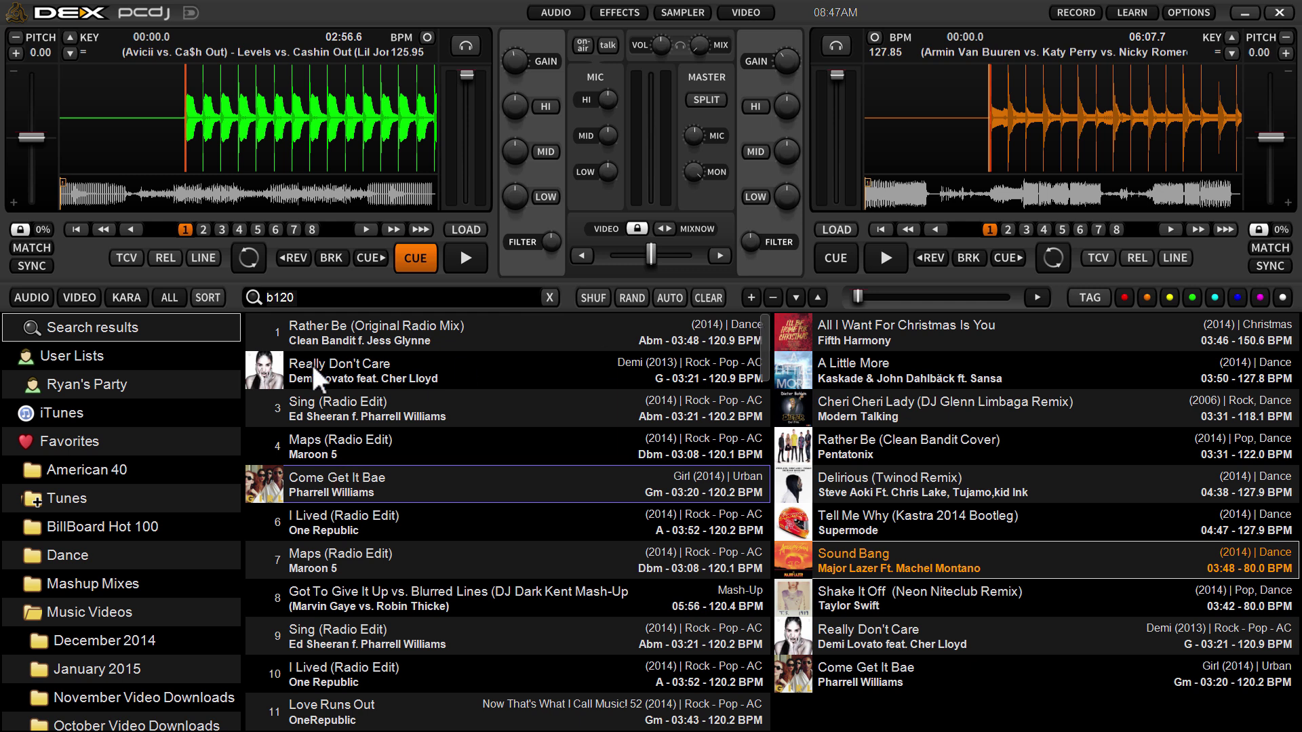
scroll(421, 414, down, 3)
click(367, 651)
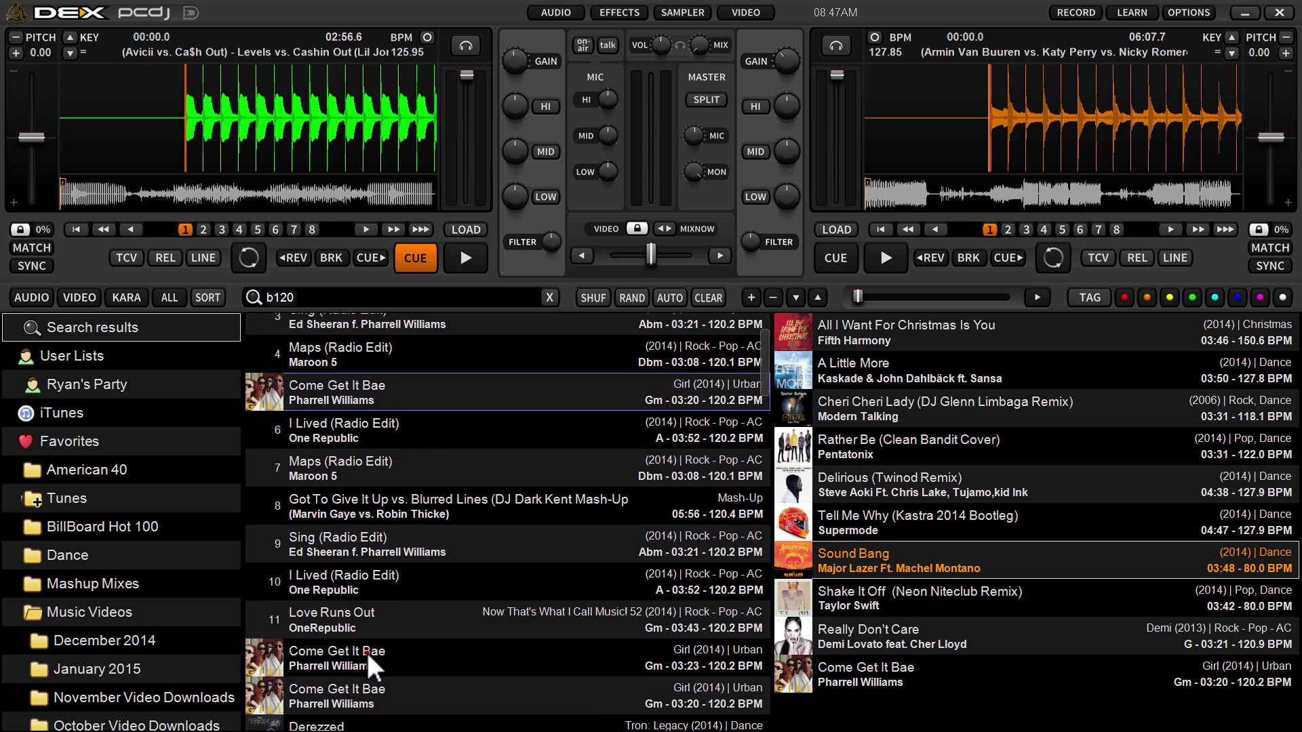
double_click(456, 429)
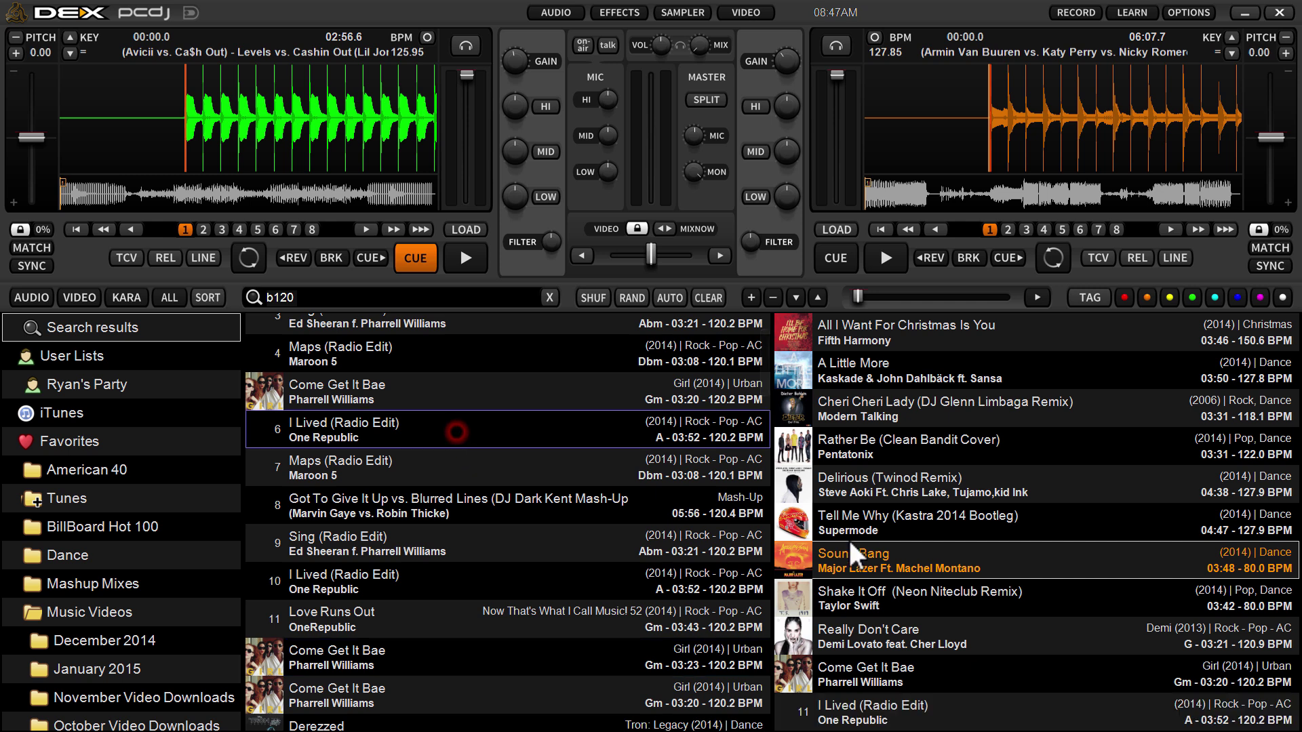
click(578, 638)
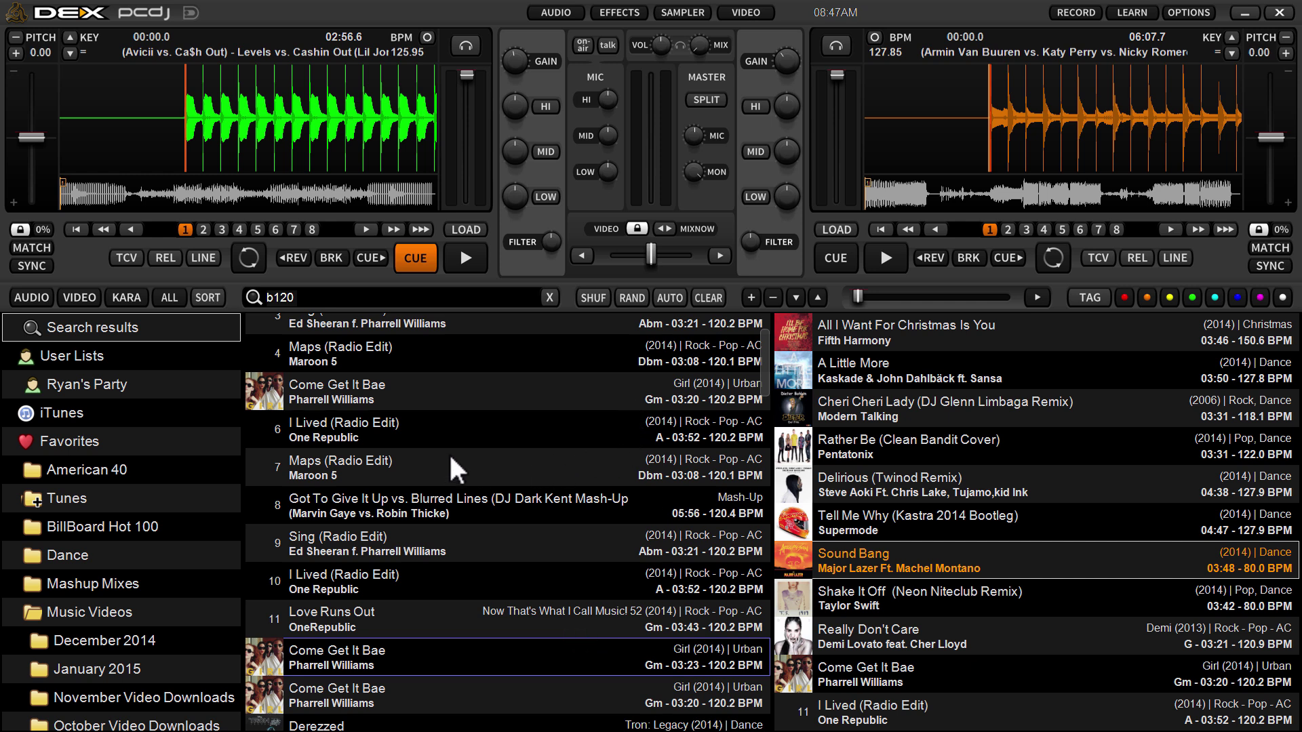
click(402, 389)
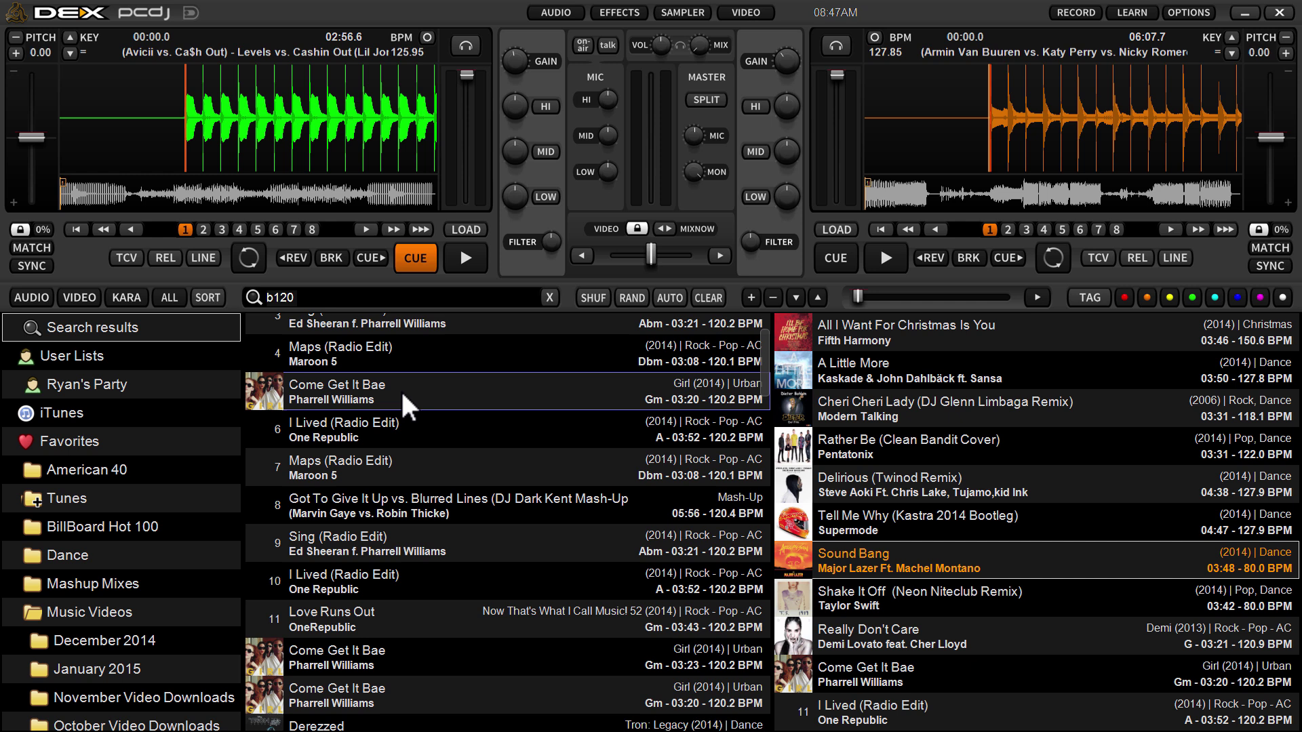
Step: Select several b120 results together: Maps, Sing, I Lived and Come Get It Bae
ctrl+click(386, 461)
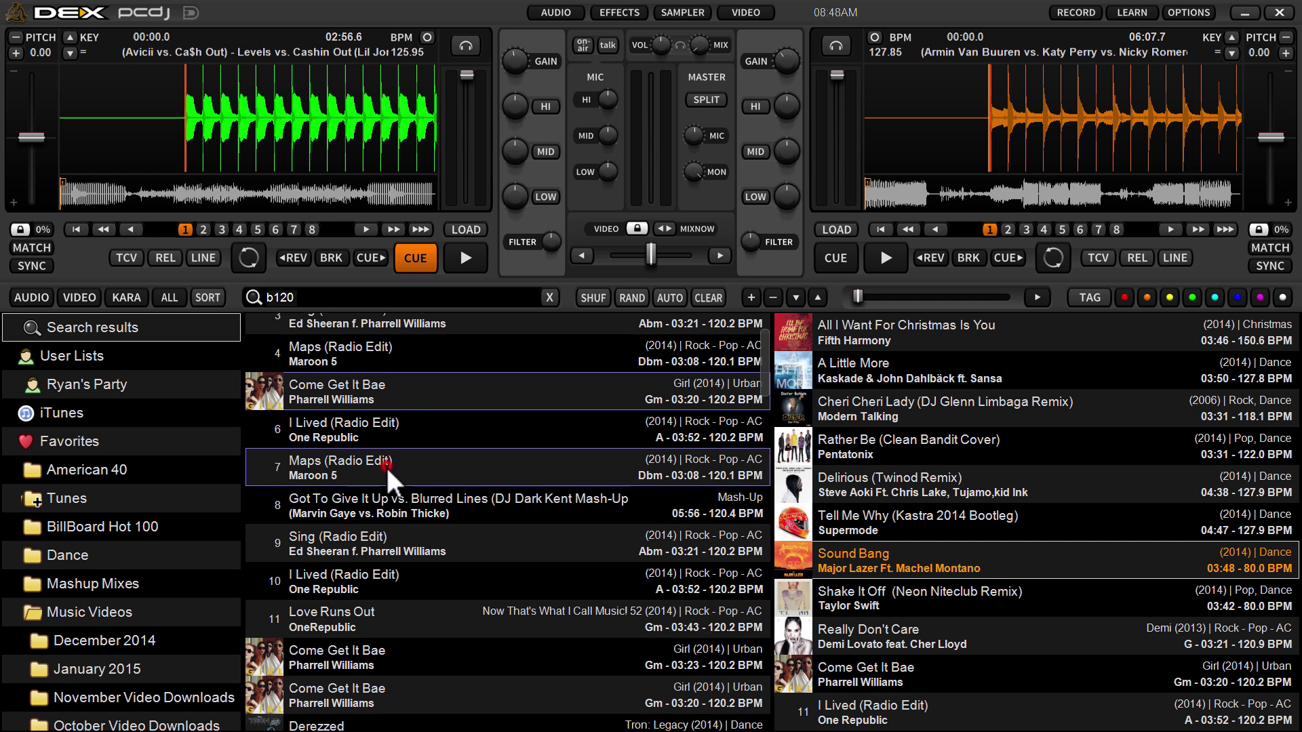
ctrl+click(400, 536)
ctrl+click(401, 419)
ctrl+click(417, 343)
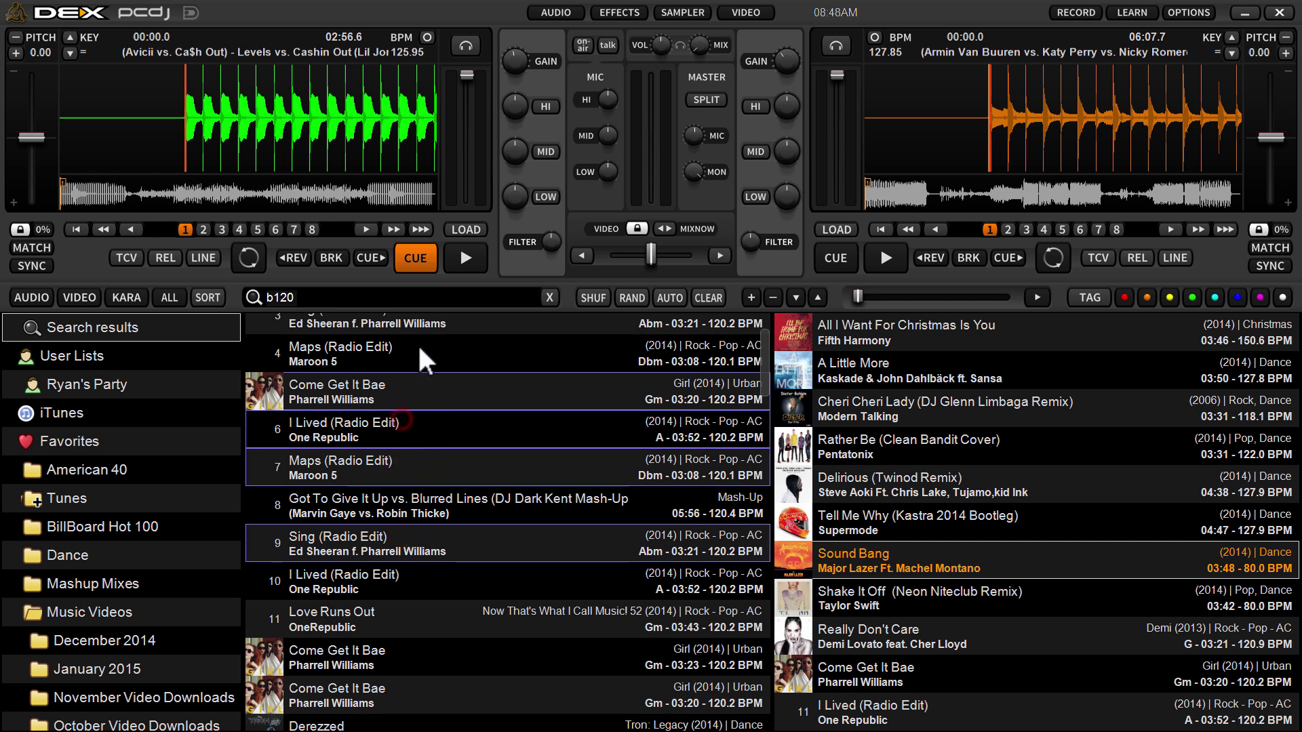
ctrl+click(440, 319)
ctrl+click(455, 383)
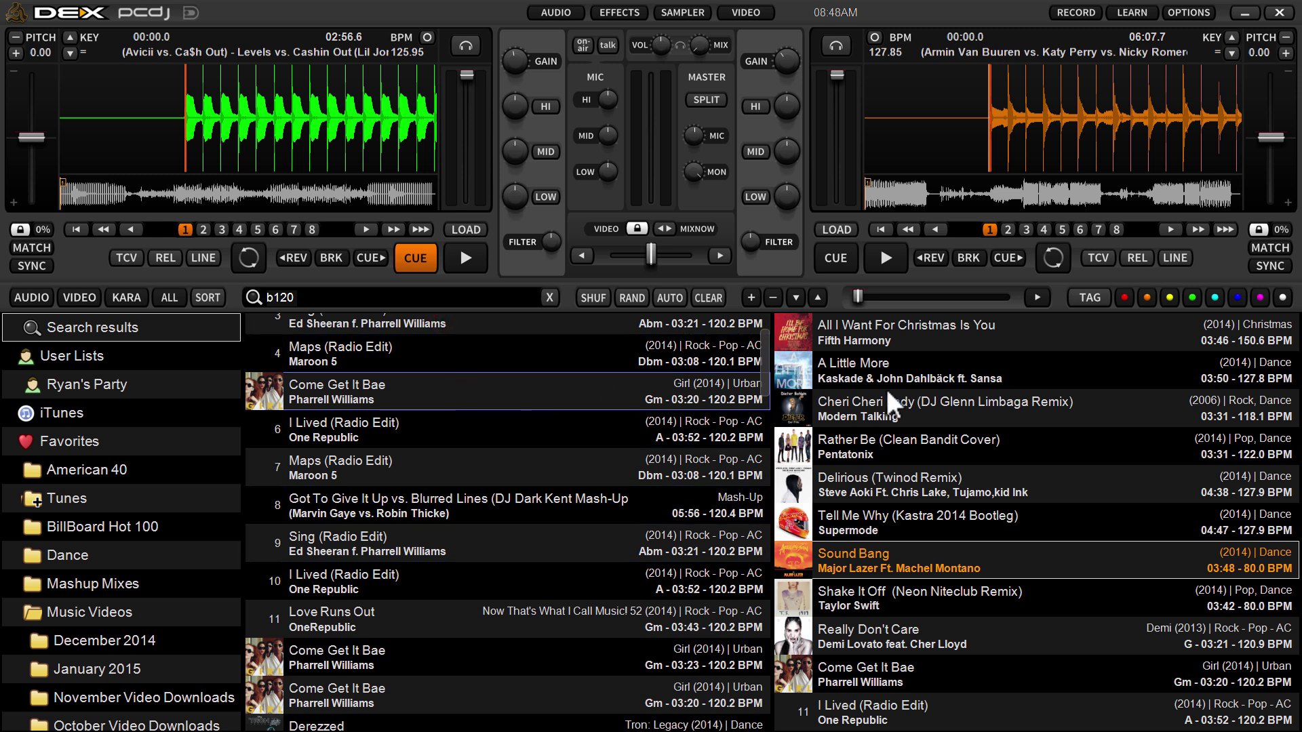
ctrl+click(487, 470)
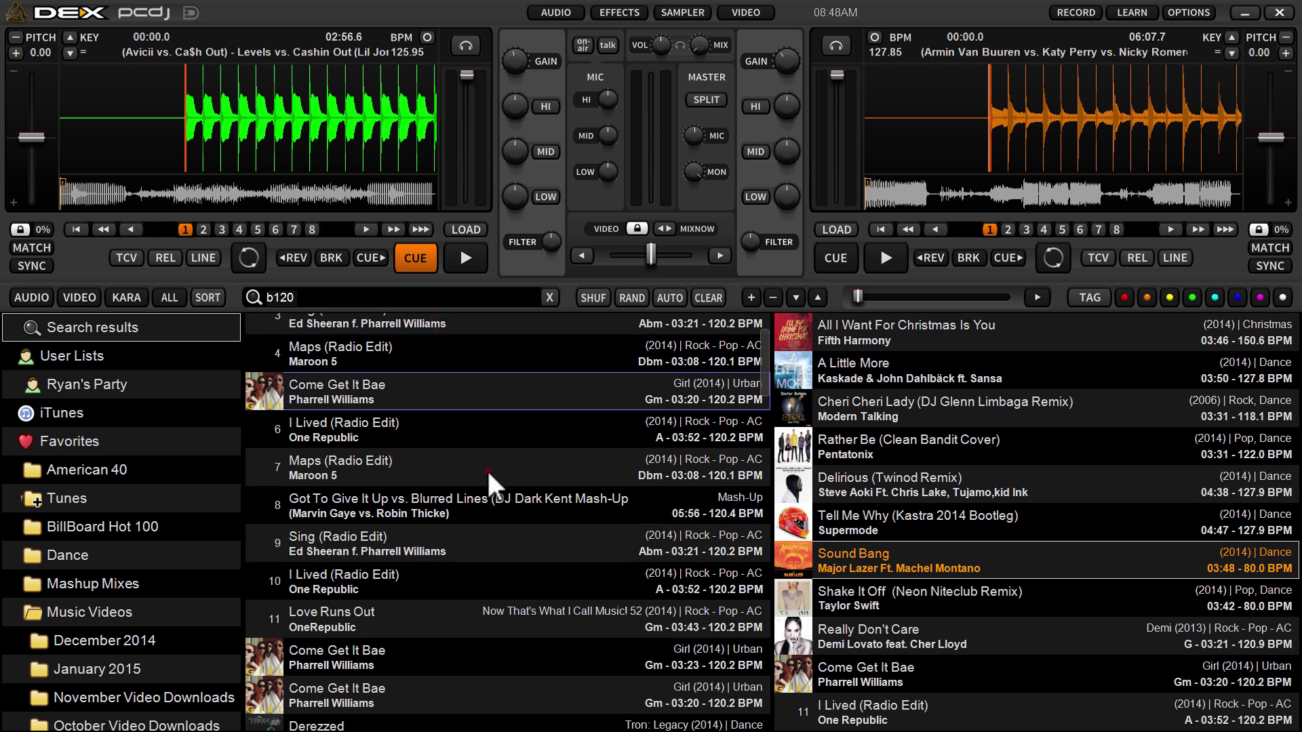
ctrl+click(492, 578)
ctrl+click(477, 641)
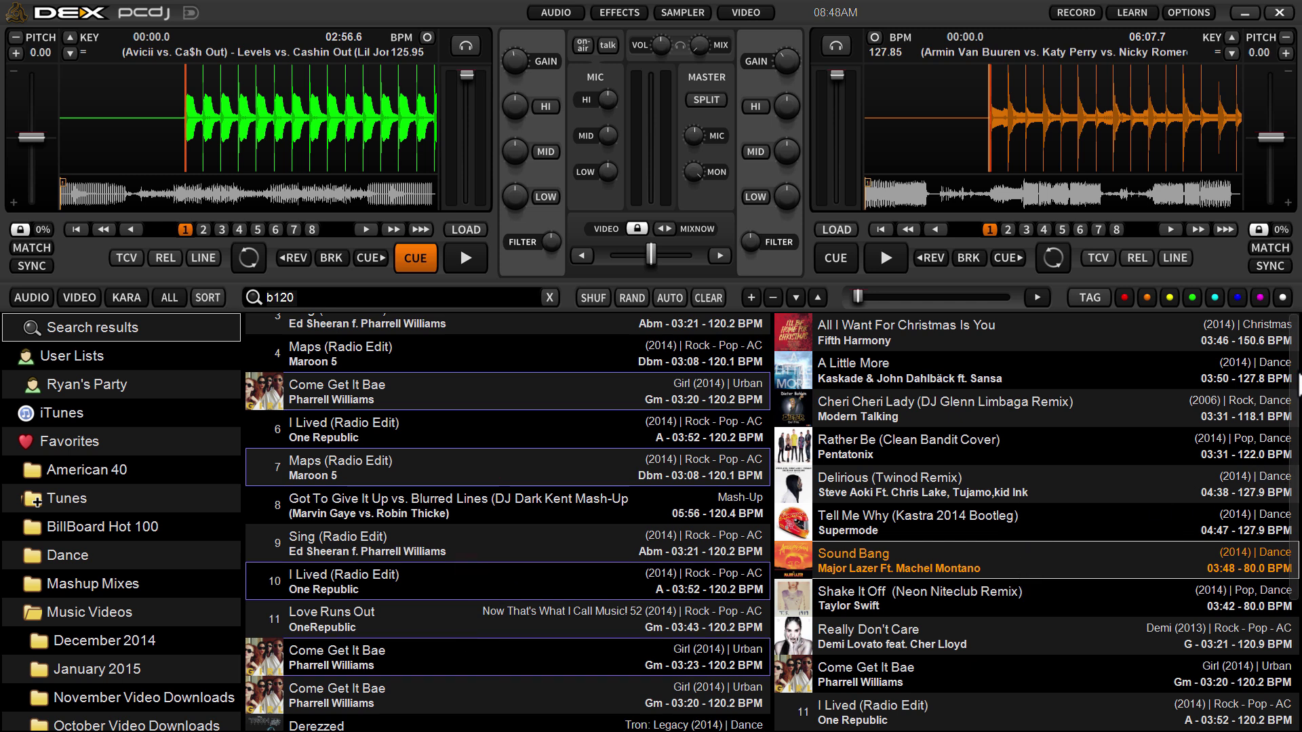
Step: Narrow the selection down to only Maps (Radio Edit) in row 4
scroll(1038, 522, down, 2)
click(515, 506)
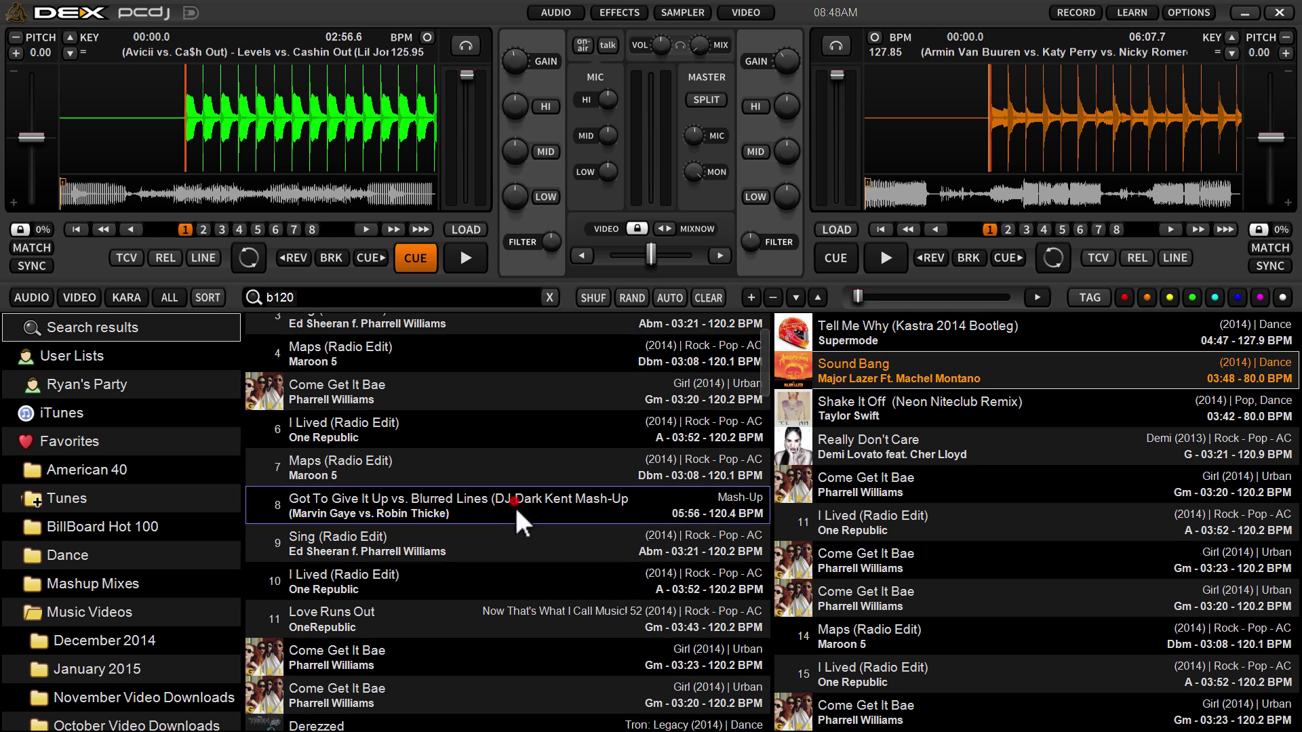
click(514, 402)
click(485, 336)
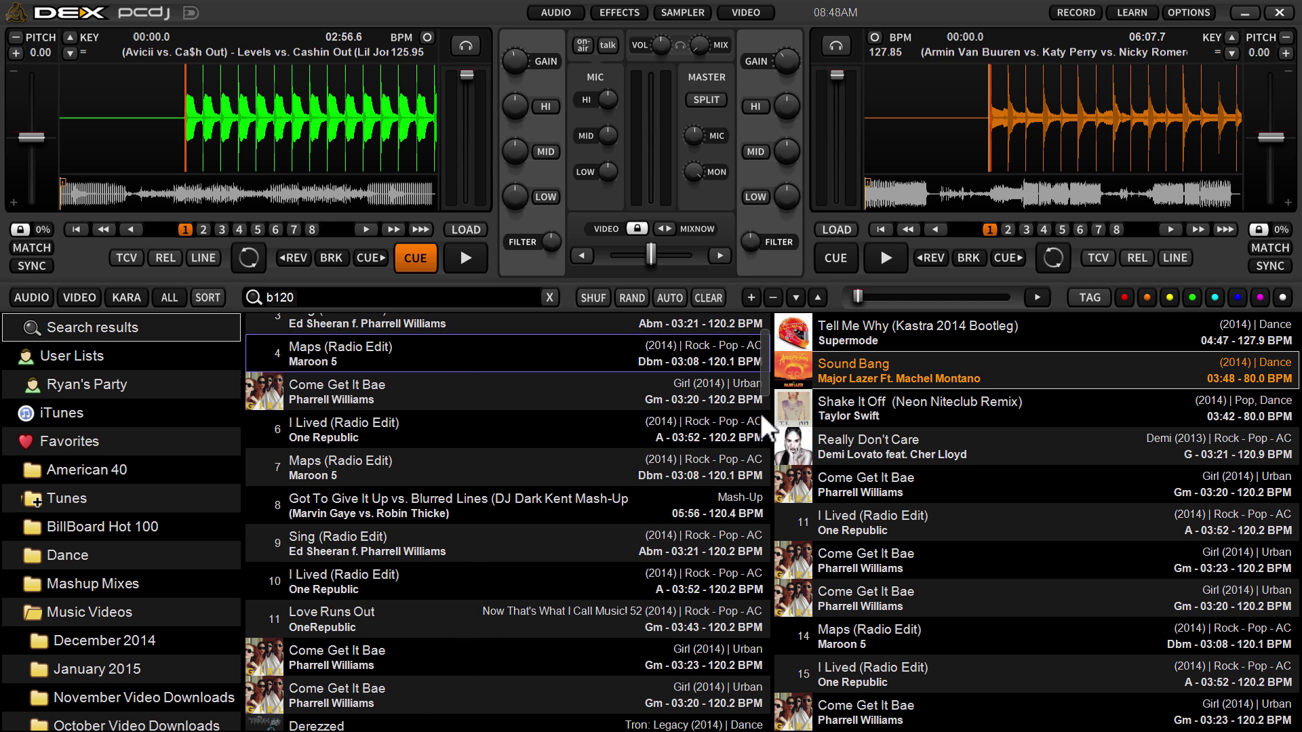
shift+click(489, 563)
click(508, 357)
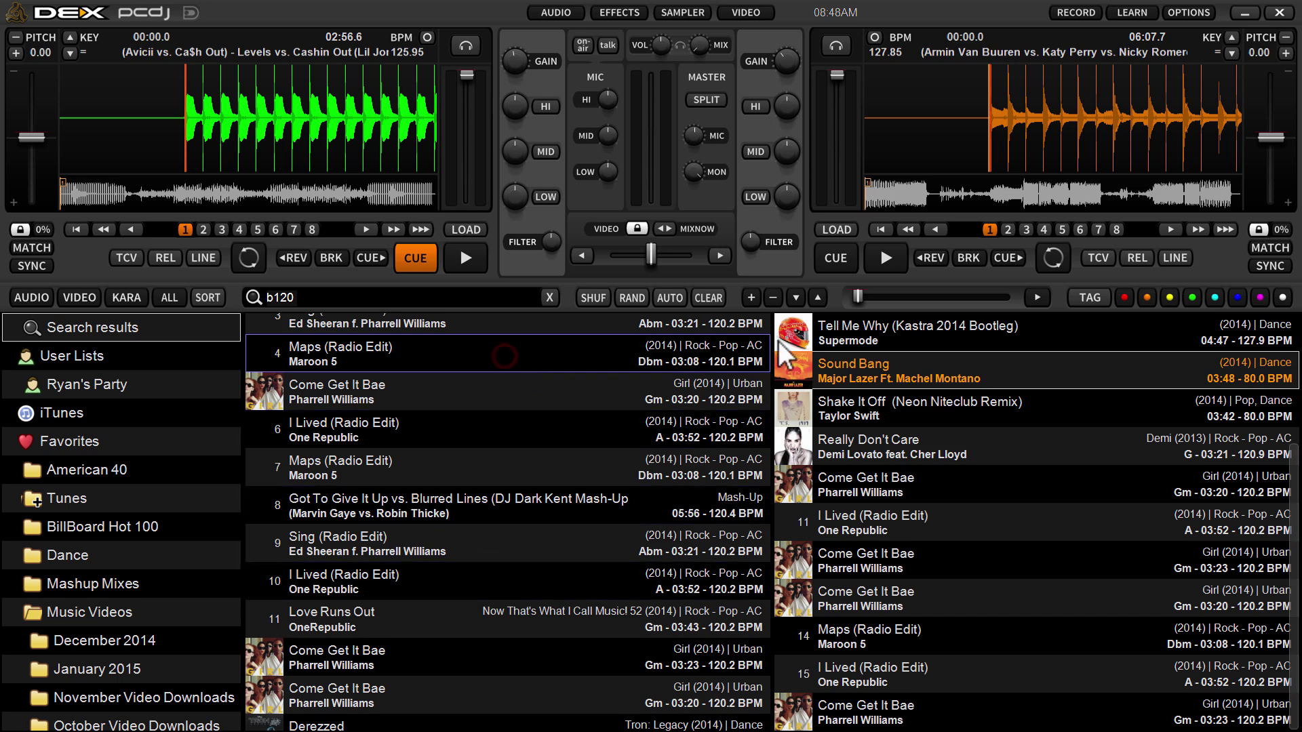
Step: Move to the club mixes in rows 58–68 and select Break Me Down in row 60
drag(762, 345, 766, 702)
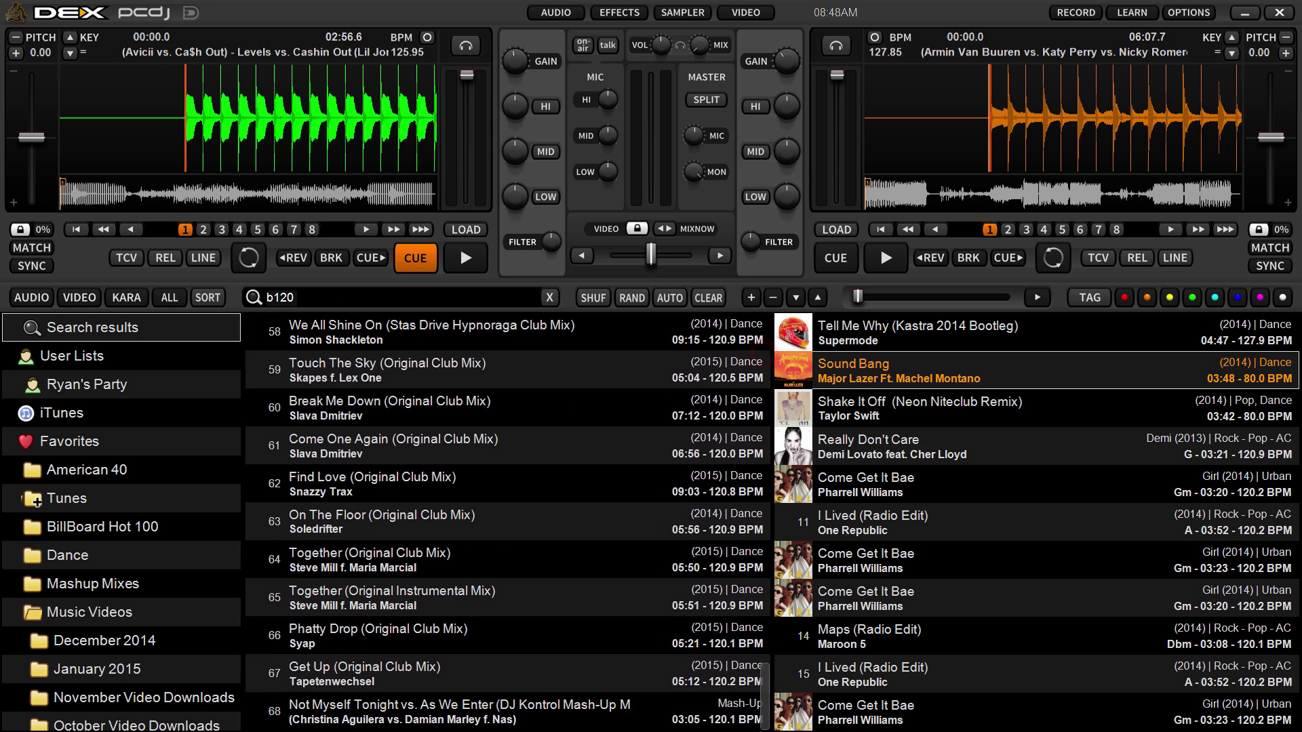
shift+click(577, 707)
click(534, 404)
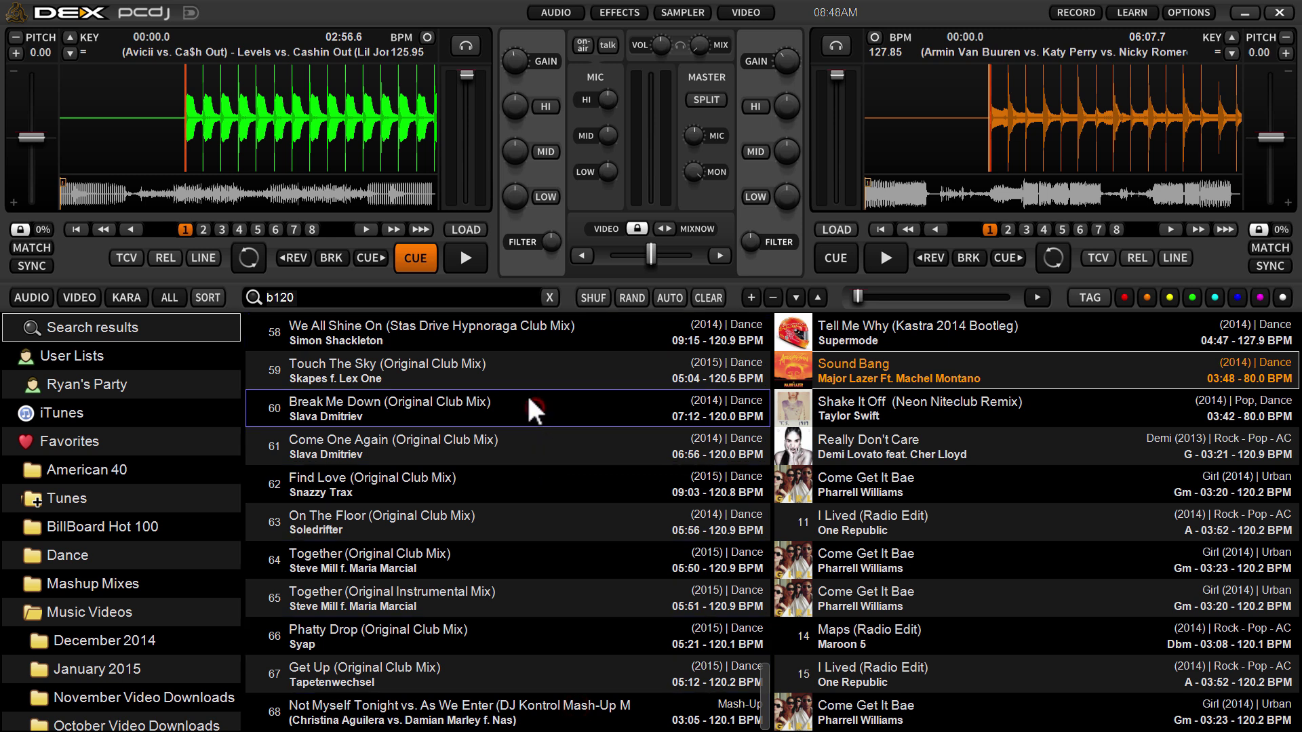
Step: Send Come One Again (Original Club Mix) to the sidelist, then select its first track, All I Want For Christmas Is You
right_click(528, 393)
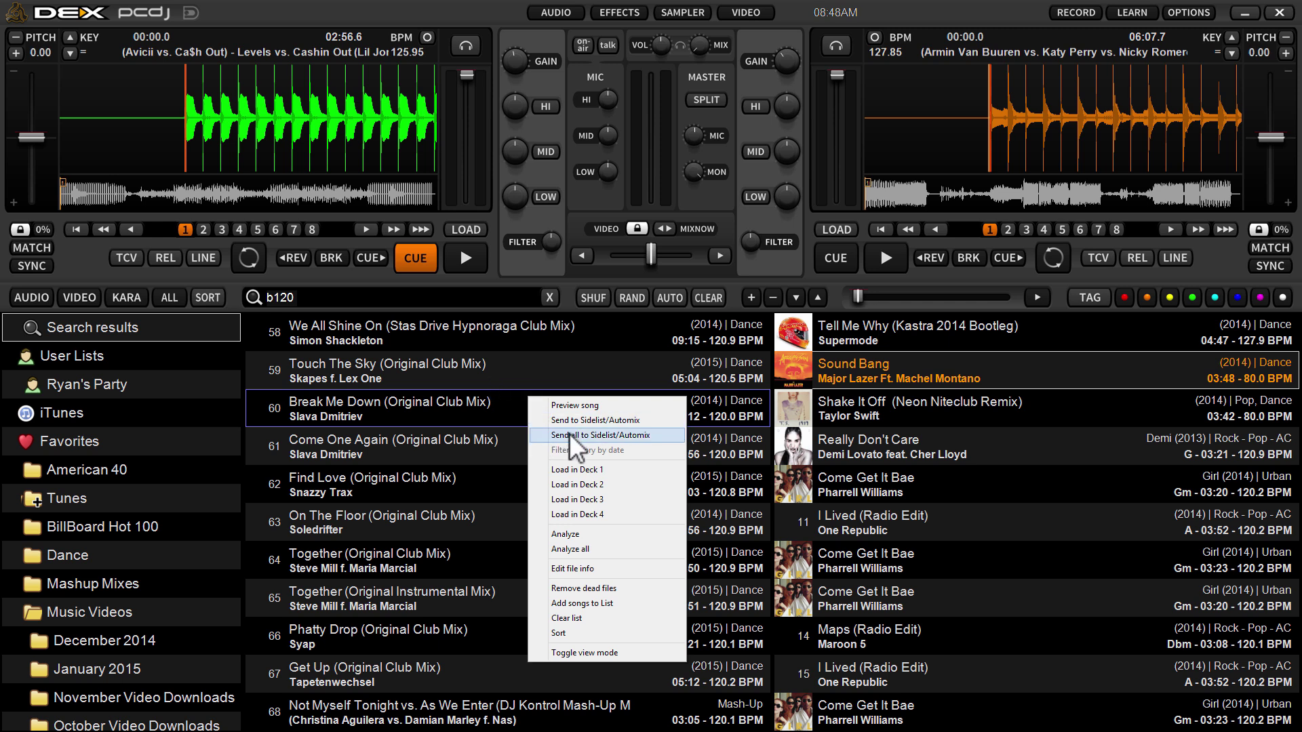
click(466, 358)
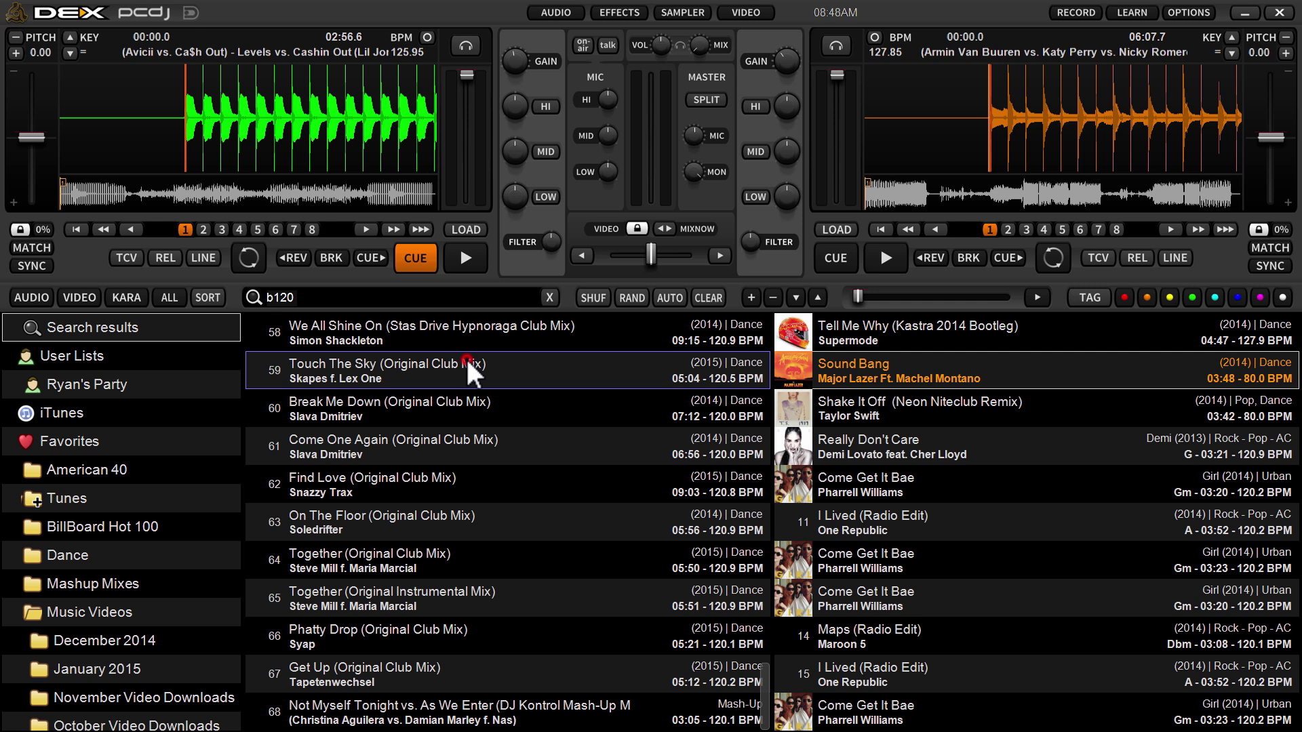
click(328, 440)
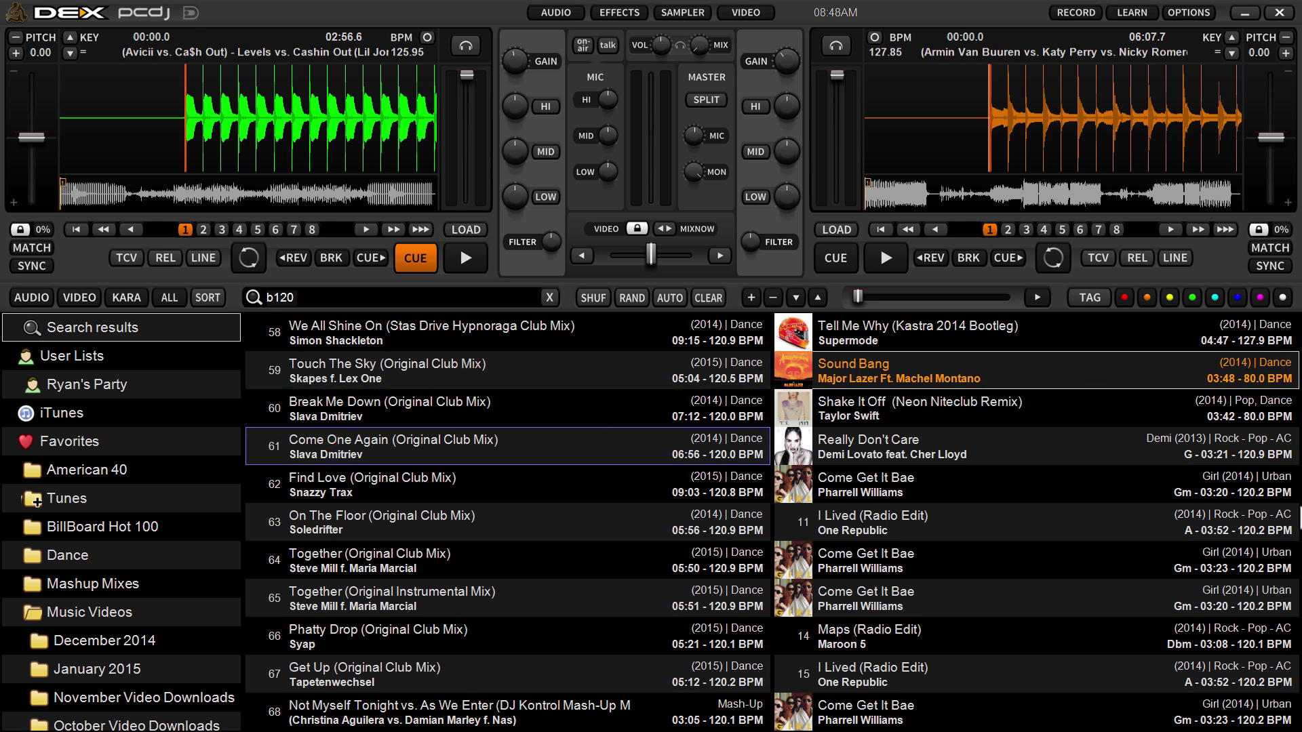
scroll(1049, 363, up, 5)
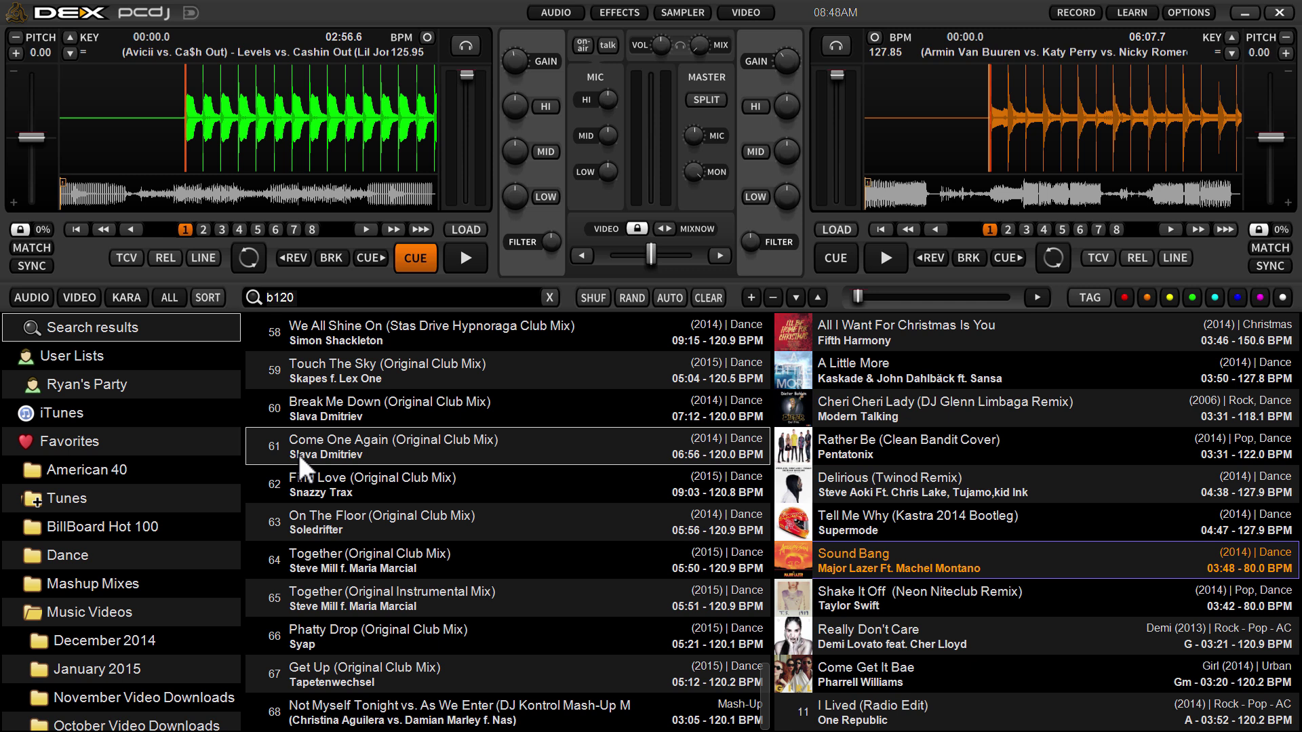
click(901, 329)
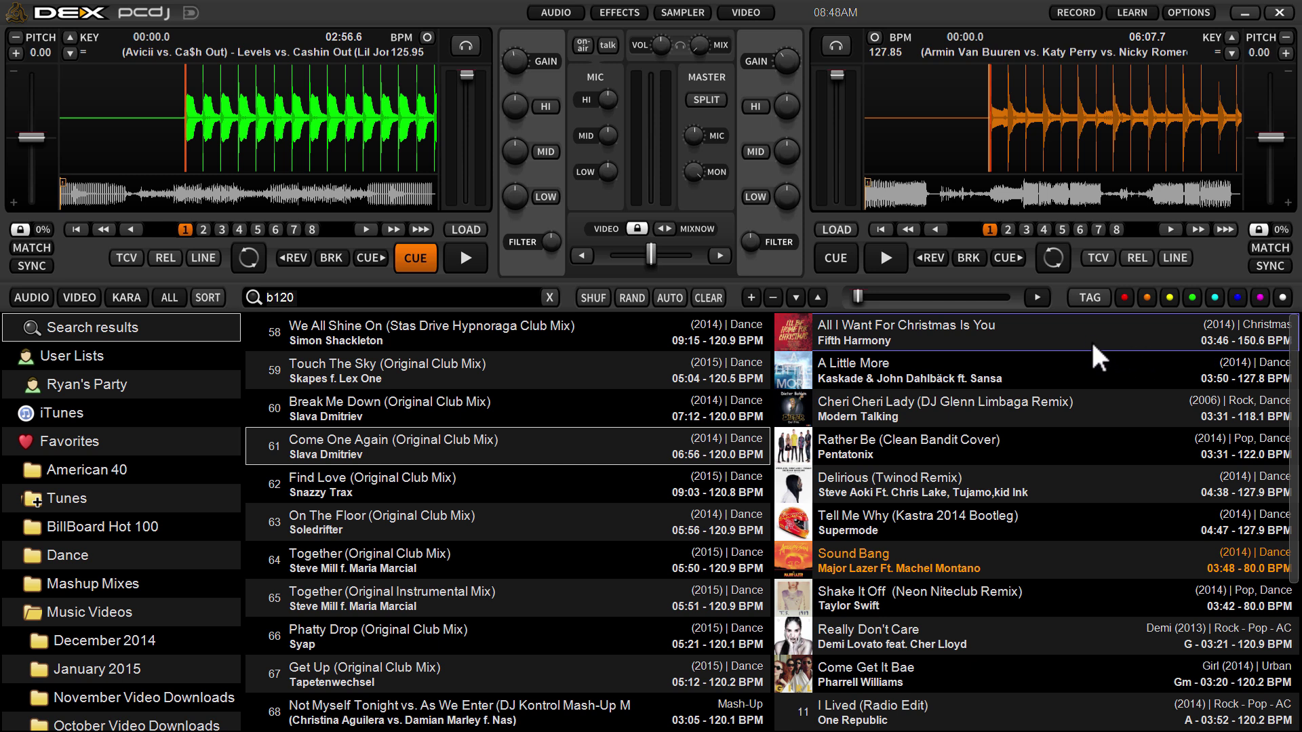
Step: Drag the side-list tracks onto Ryan's Party under User Lists
scroll(1294, 340, down, 3)
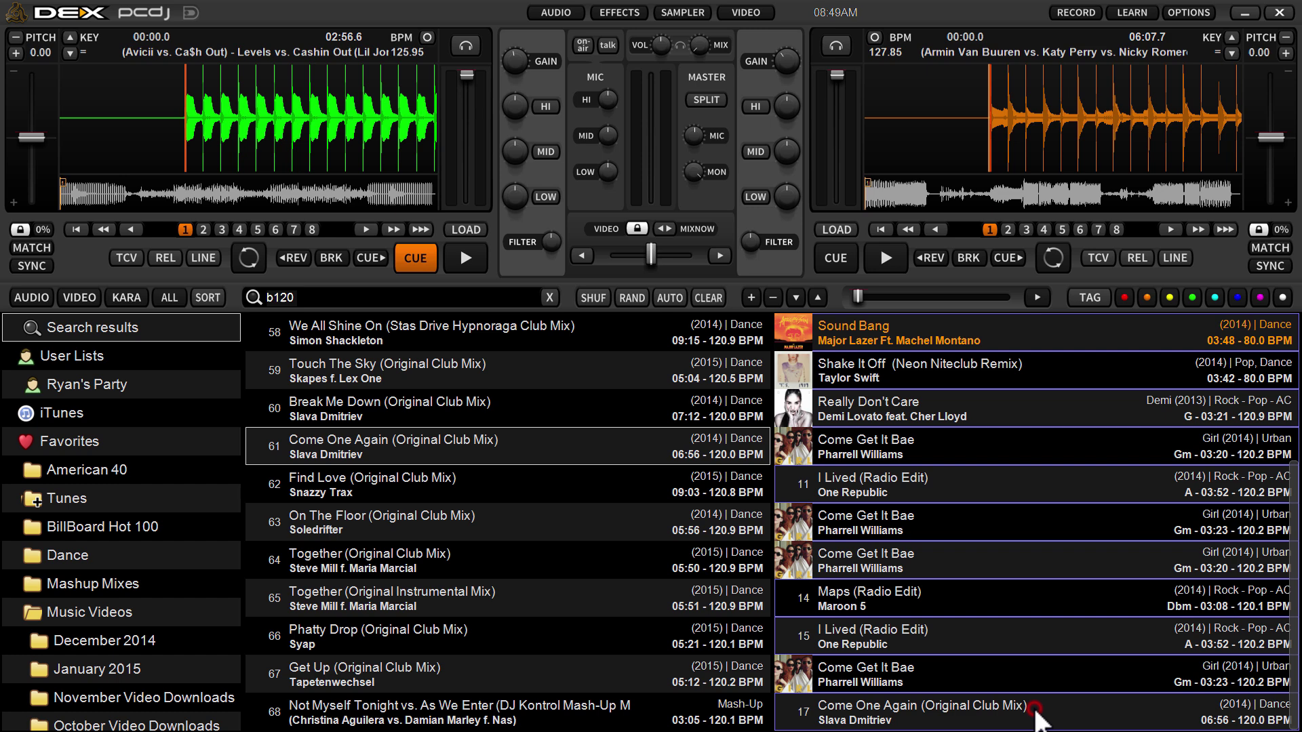
scroll(1295, 498, up, 1)
scroll(1295, 497, up, 3)
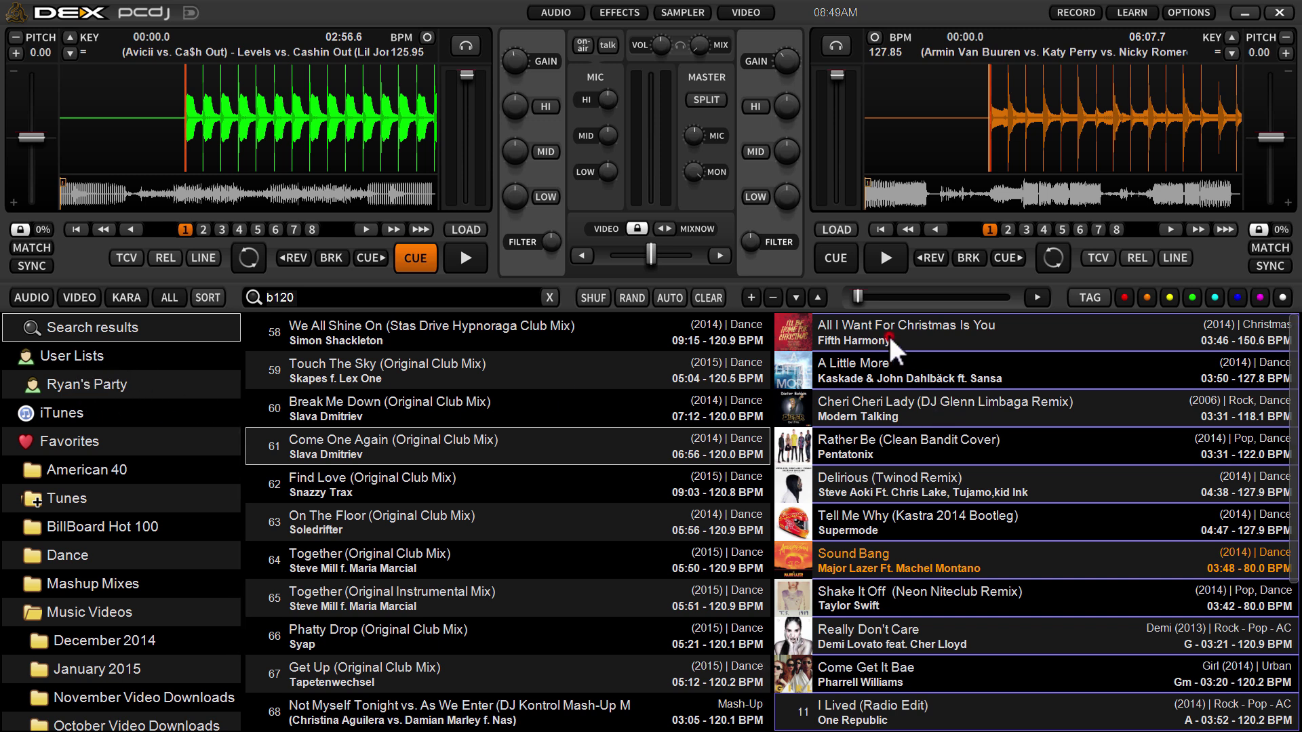
drag(888, 333, 91, 387)
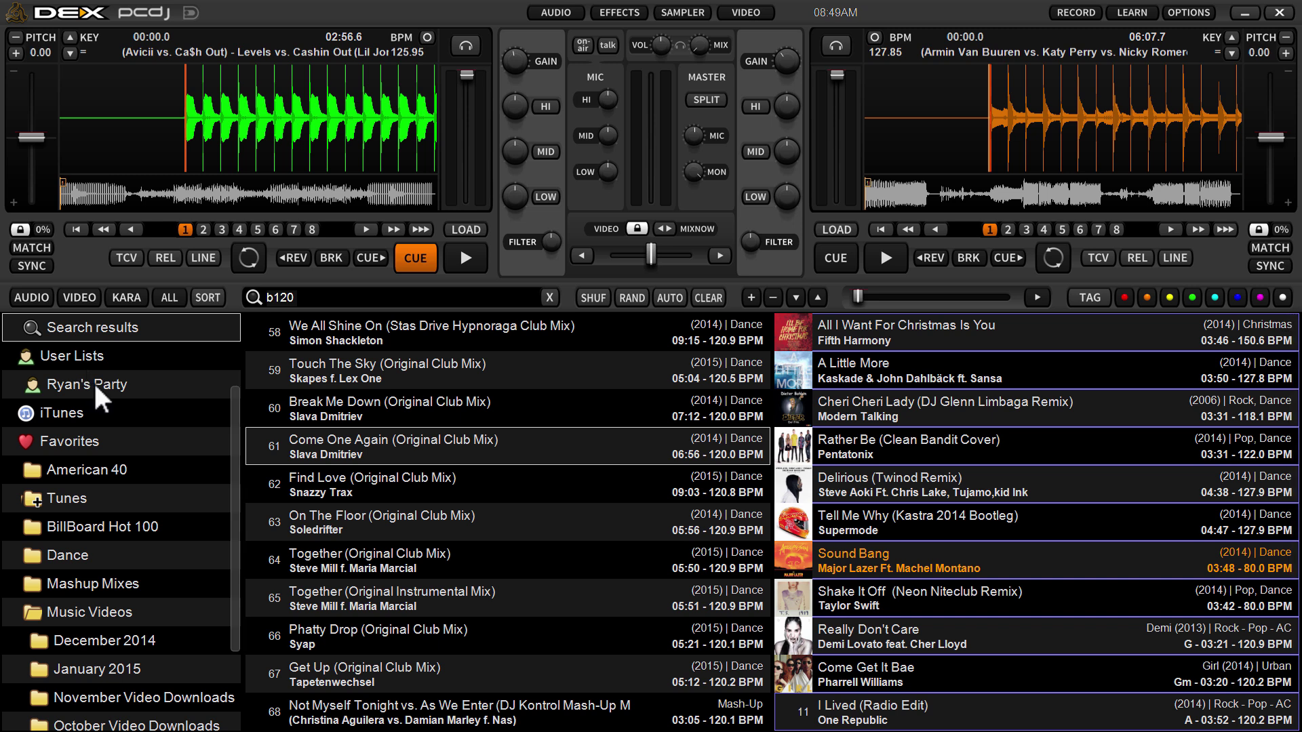
Step: Open Ryan's Party and review its eleven tracks, ending with I Lived (Radio Edit)
click(94, 381)
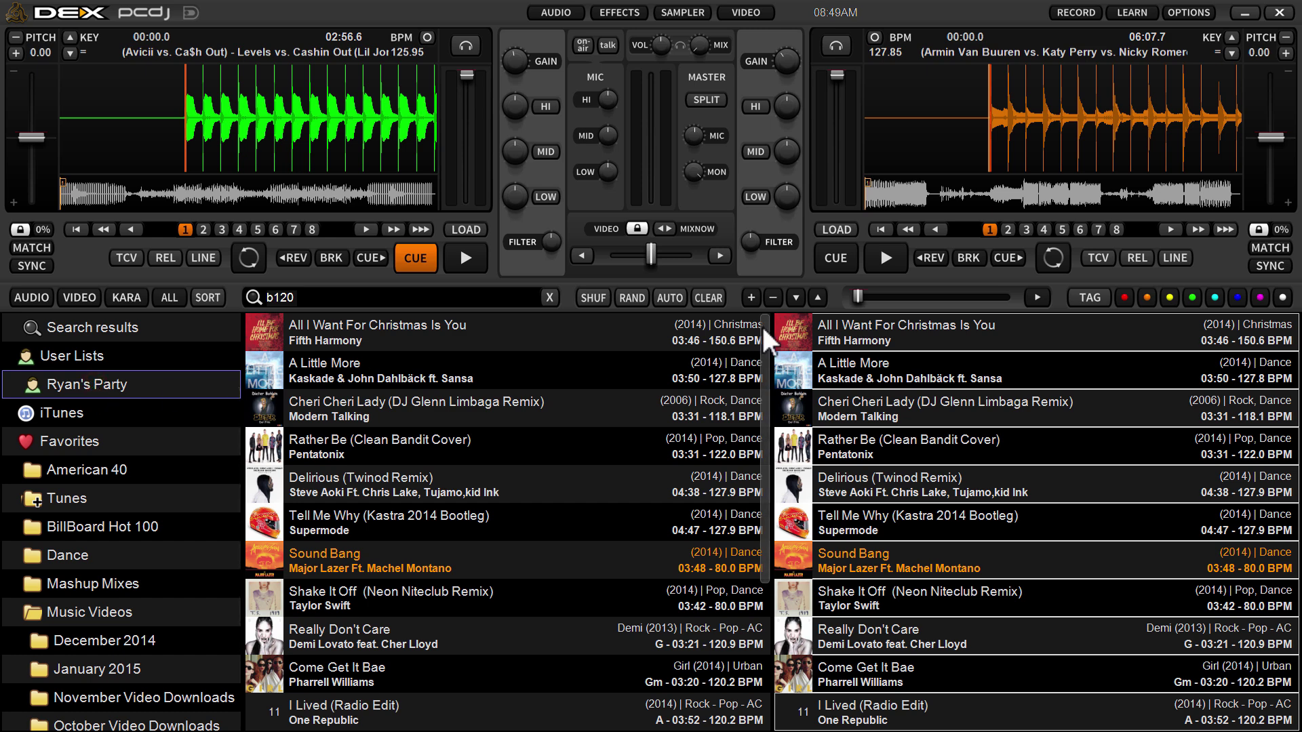
drag(762, 326, 773, 295)
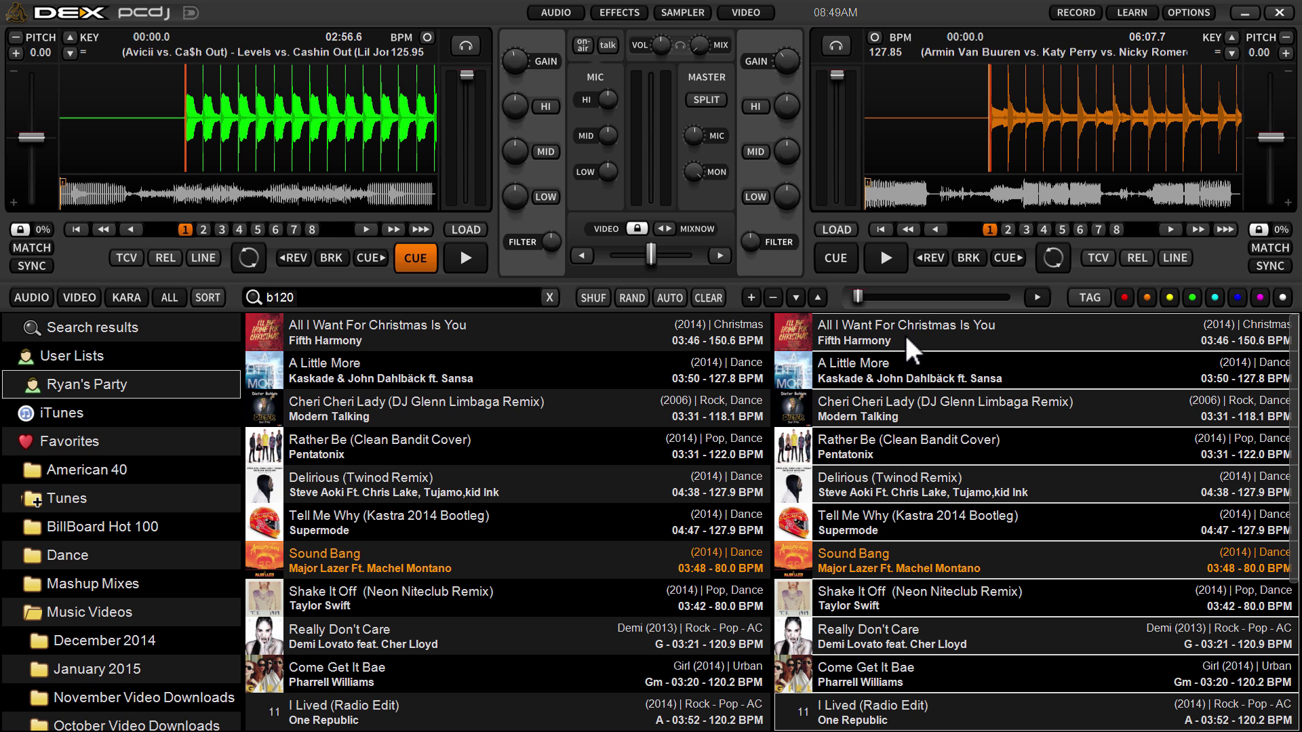
click(112, 382)
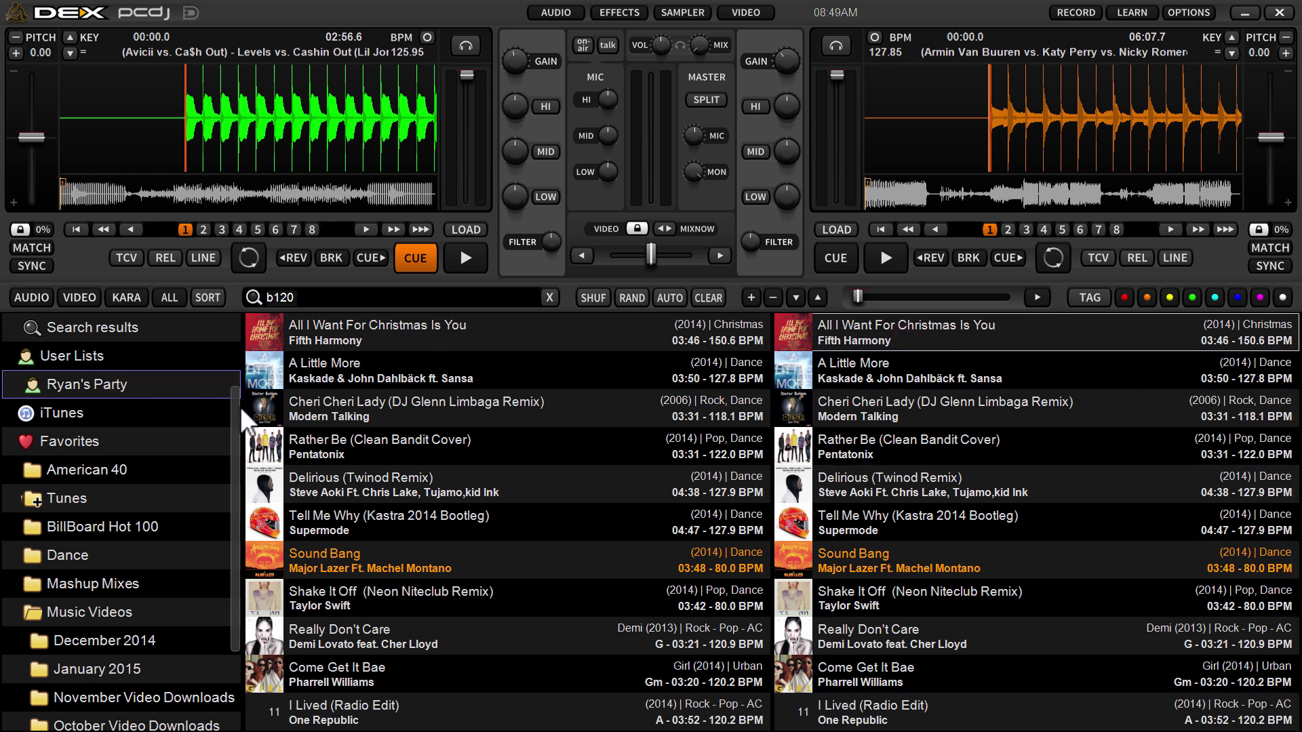
drag(235, 409, 244, 337)
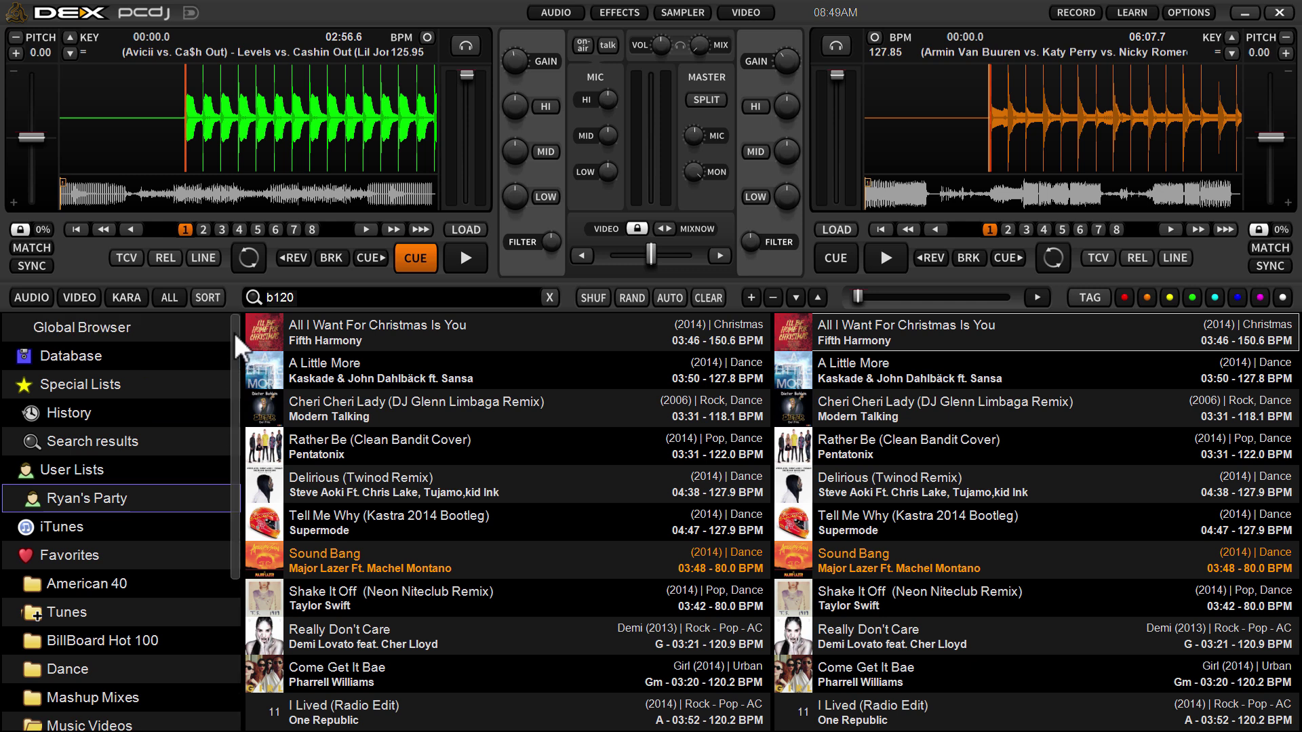
scroll(235, 367, down, 3)
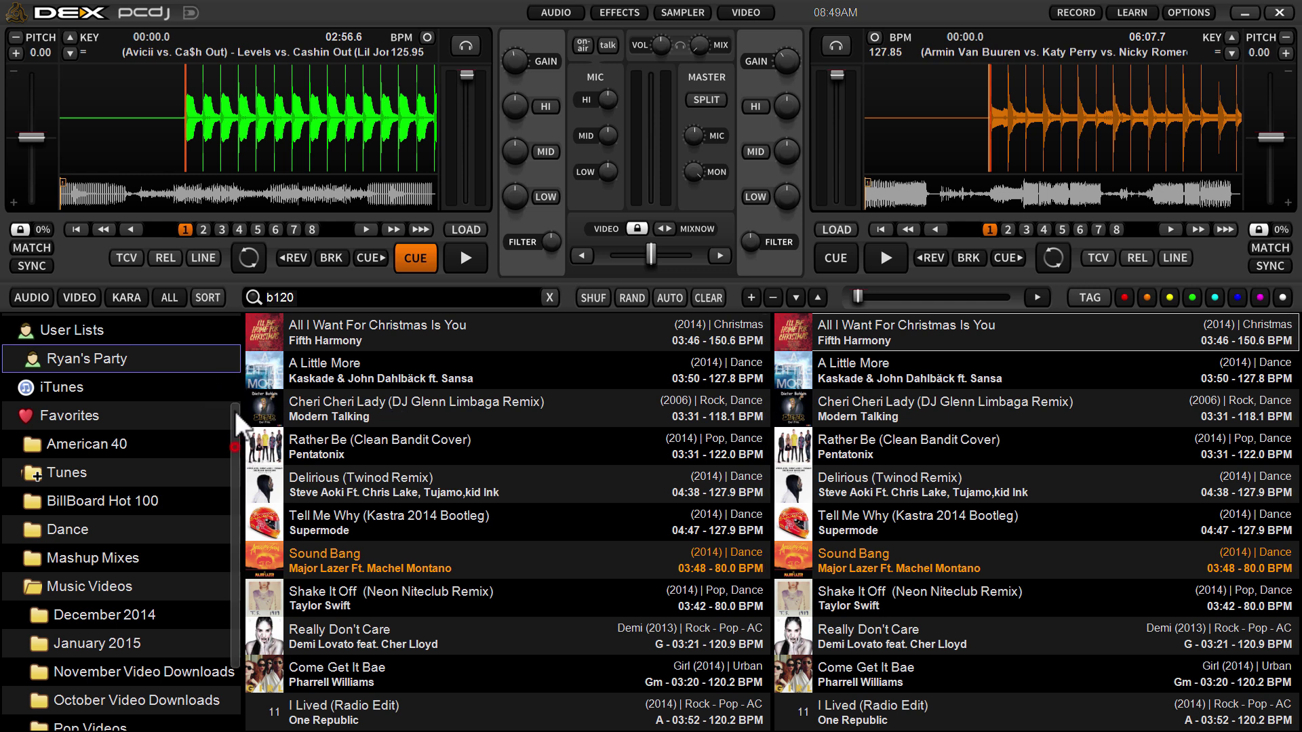
scroll(235, 410, up, 3)
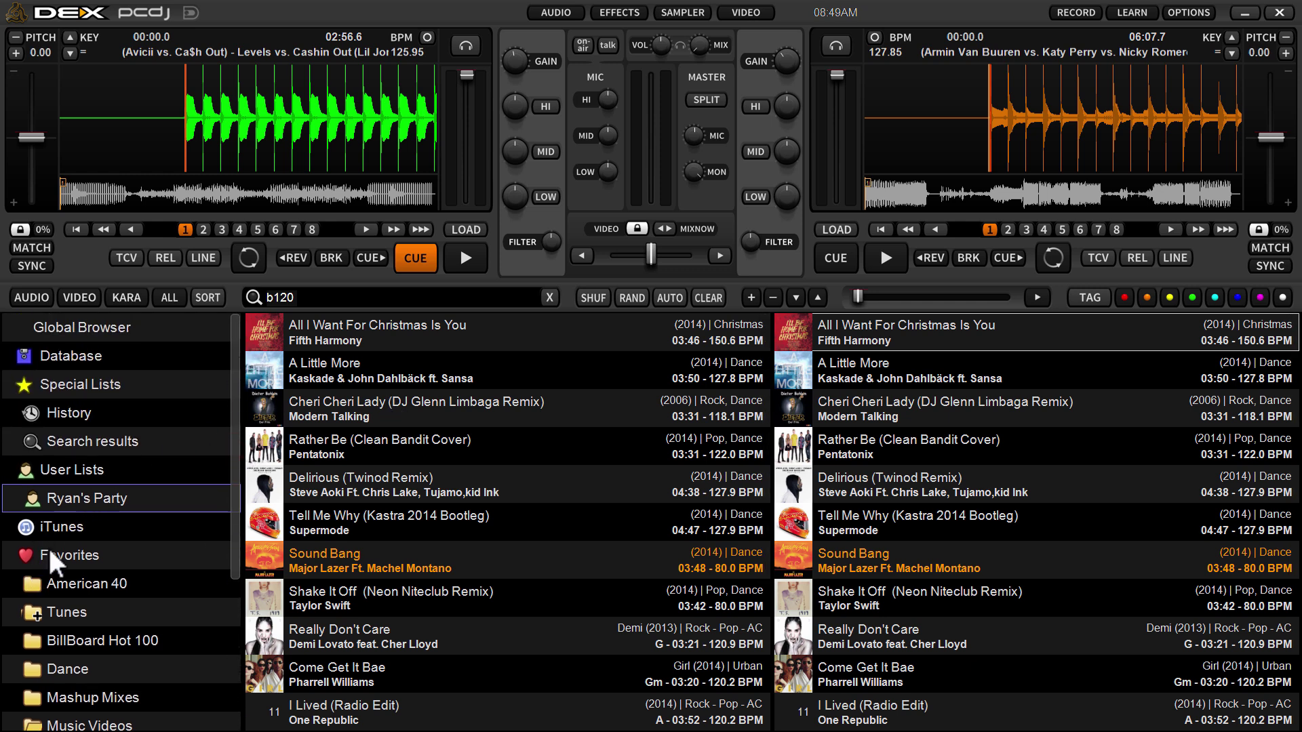